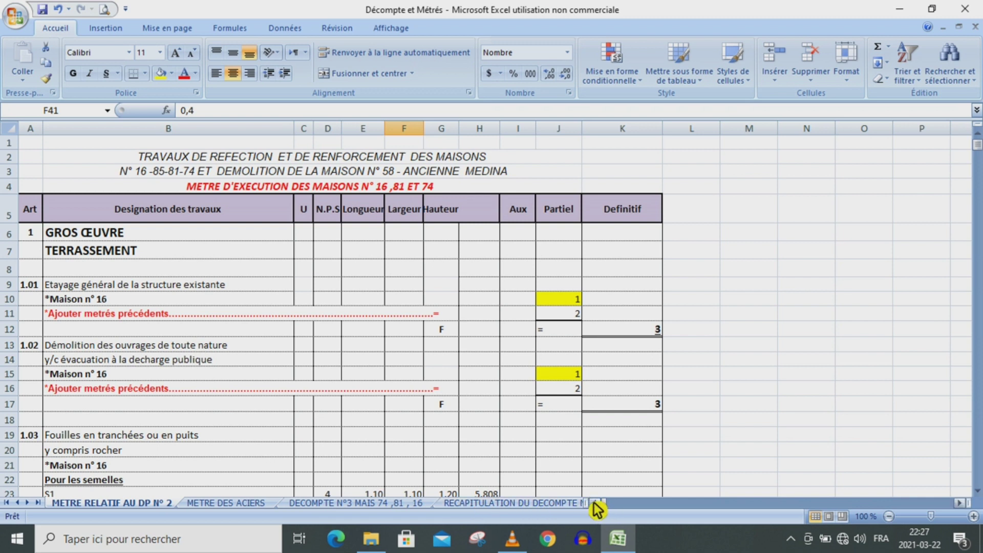
Step: Widen the sheet-tab strip so the full RECAPITULATION DU DECOMPTE N°2 tab name shows
left_click_drag(605, 504, 767, 504)
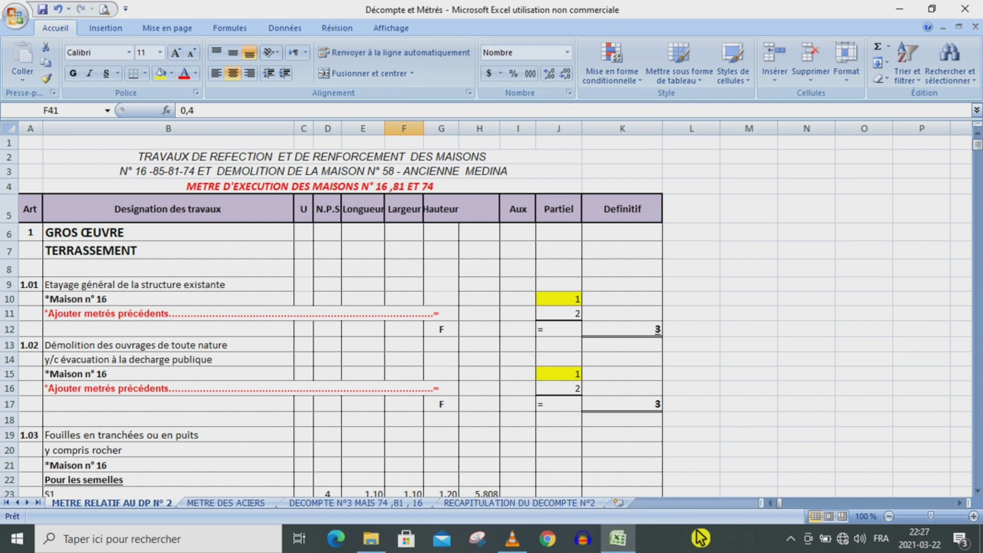
Step: Insert a new worksheet named DECOMPTE N 1 and give its tab a red colour
left_click(618, 503)
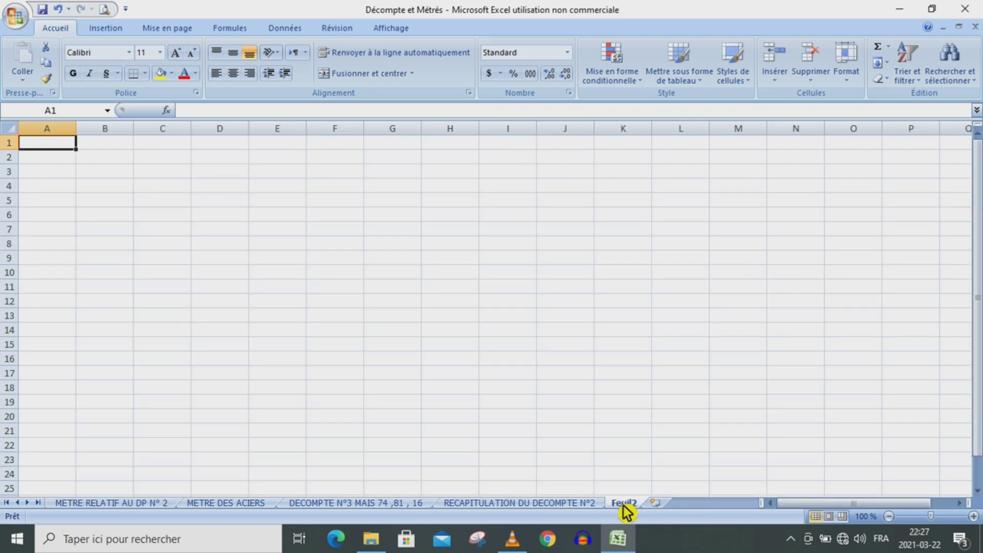
right_click(623, 503)
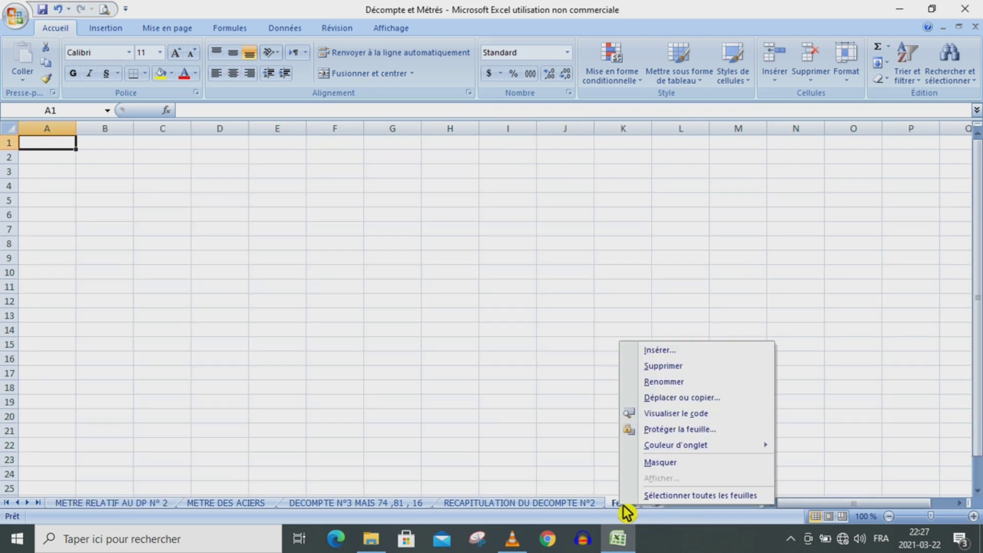
left_click(667, 385)
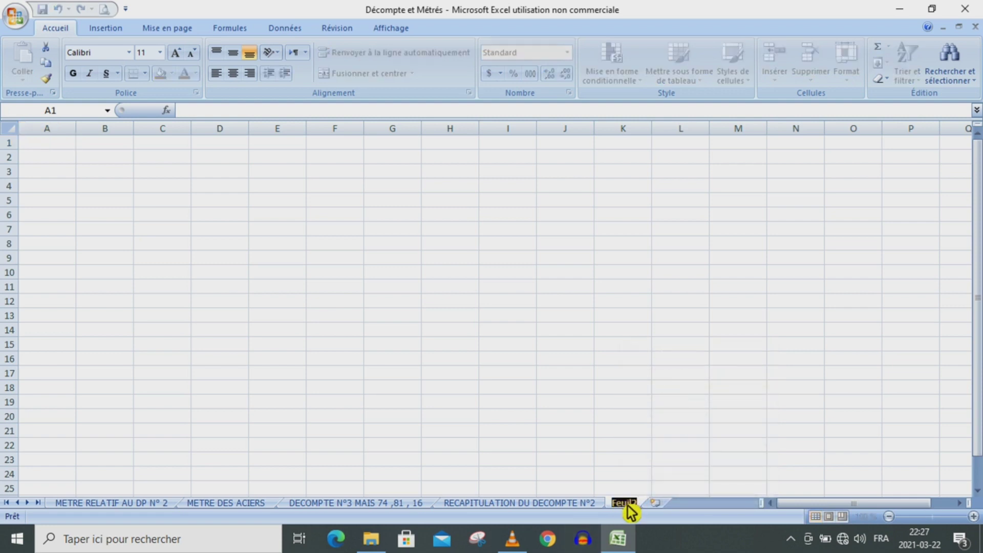
type("D")
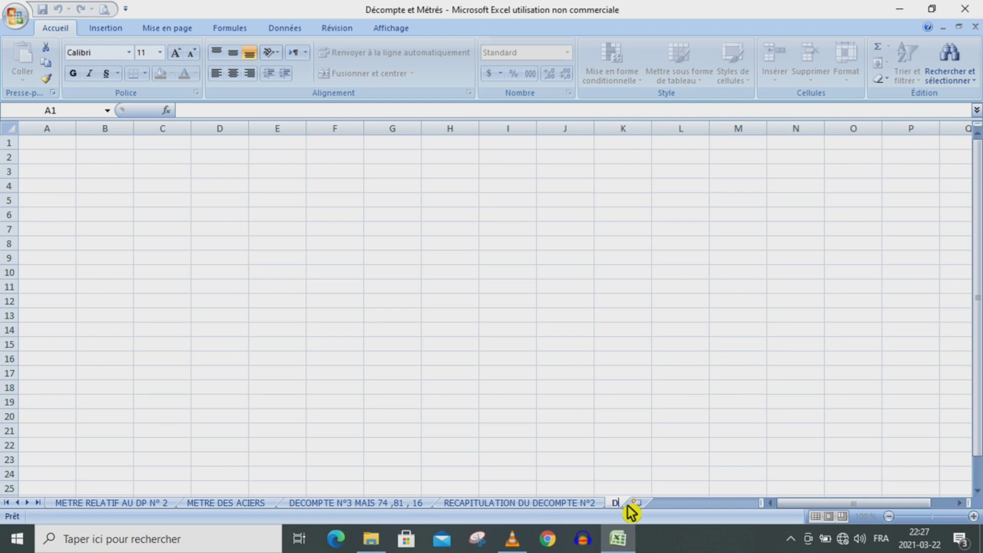
type("ECOMPT")
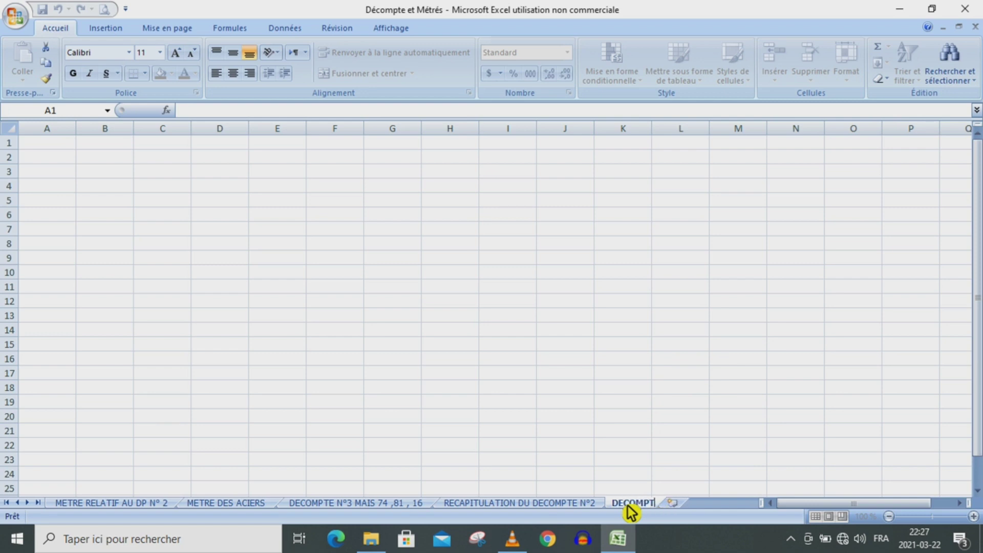
type("E N 1")
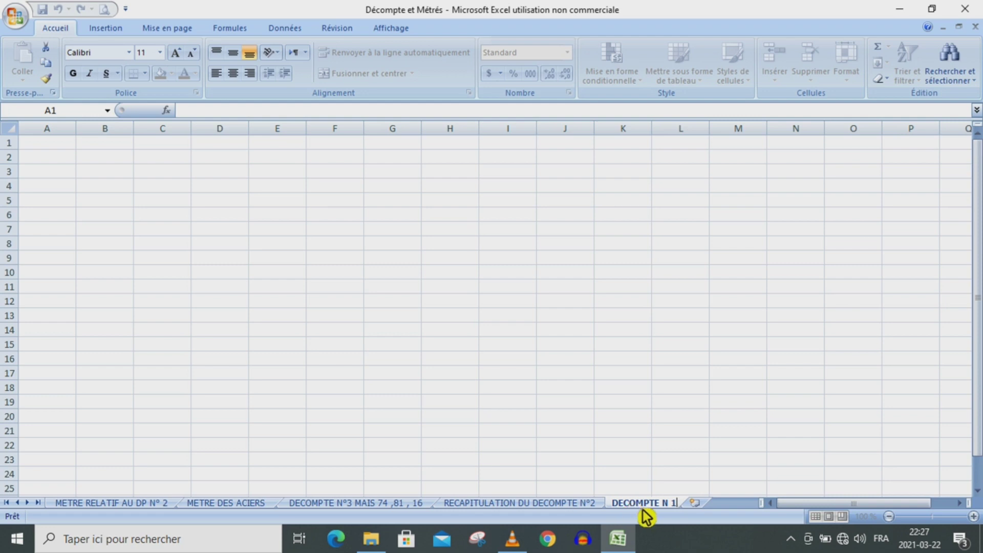
left_click(677, 476)
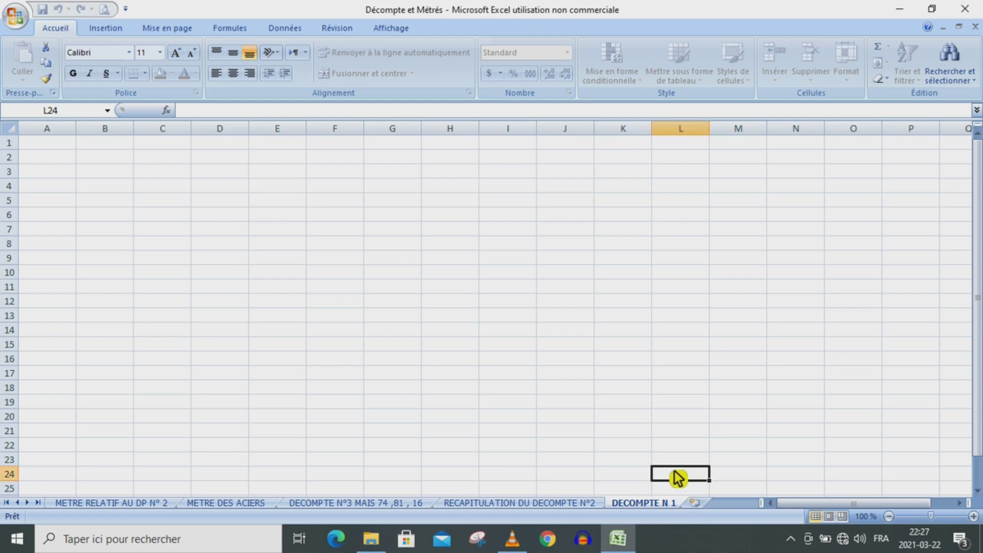
right_click(653, 509)
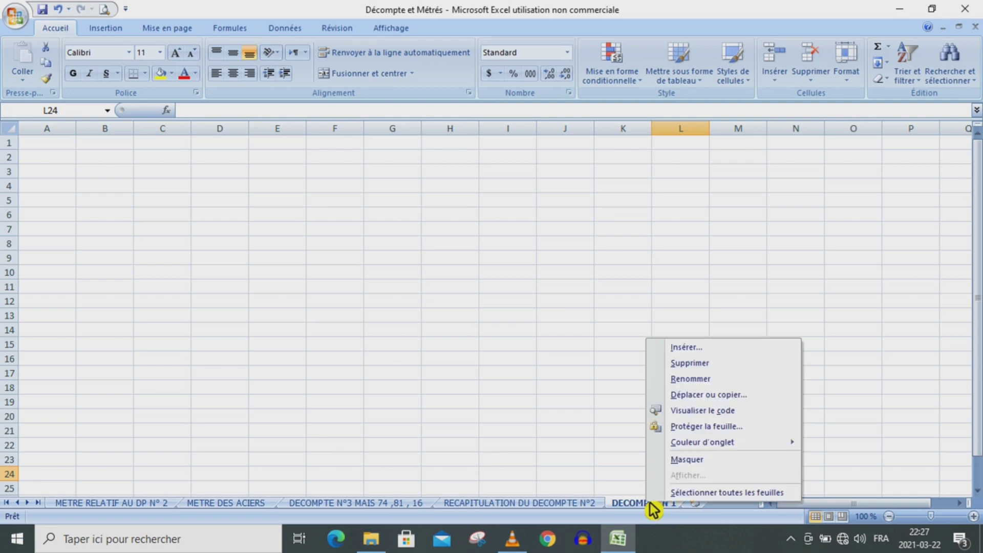
mouse_move(702, 442)
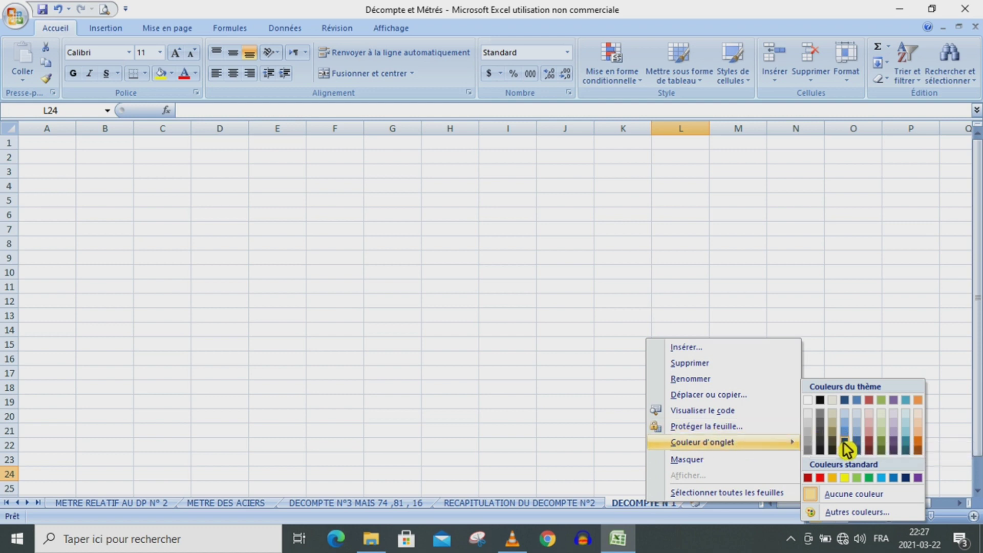
left_click(822, 478)
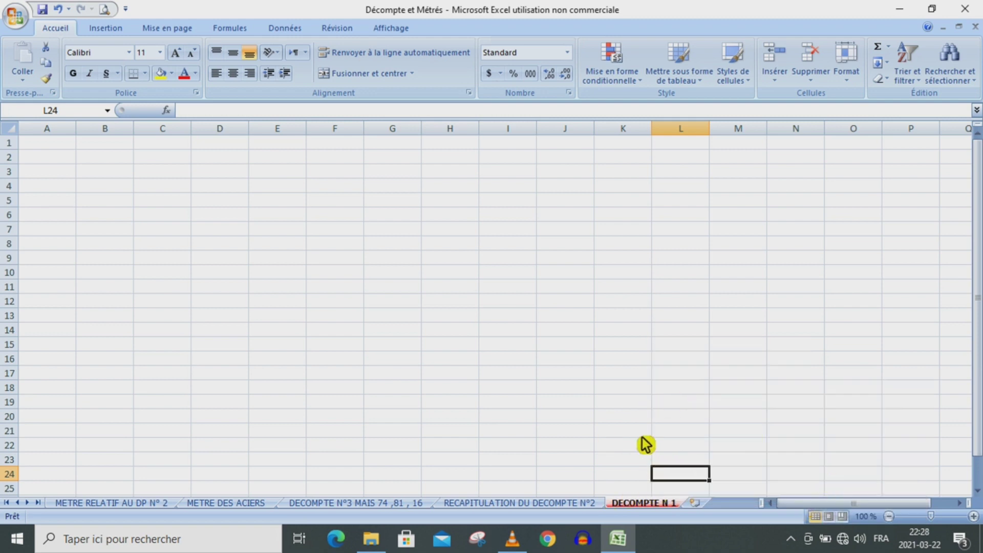
Step: Delete the DECOMPTE N 1 sheet and display the DECOMPTE N°3 MAIS 74 ,81 , 16 sheet
right_click(650, 503)
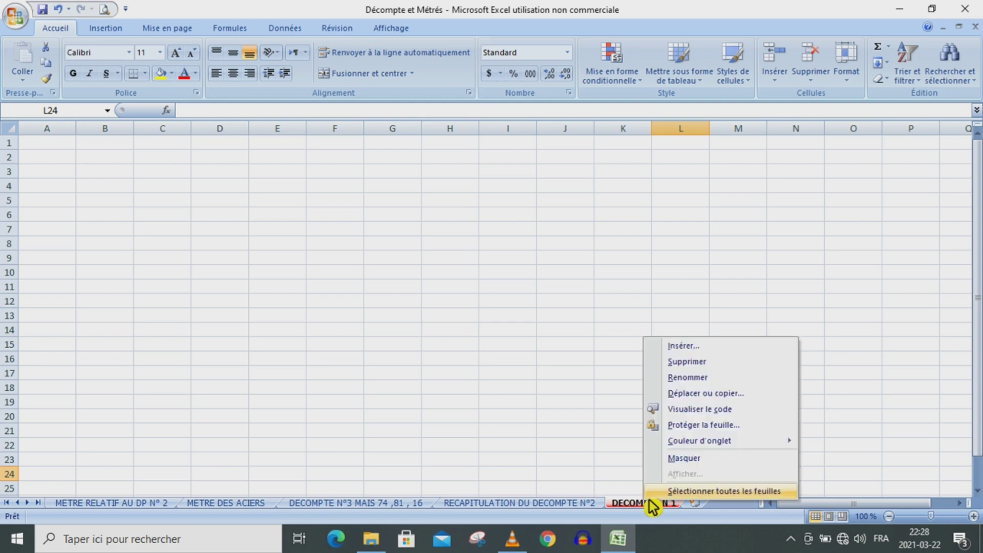
left_click(695, 362)
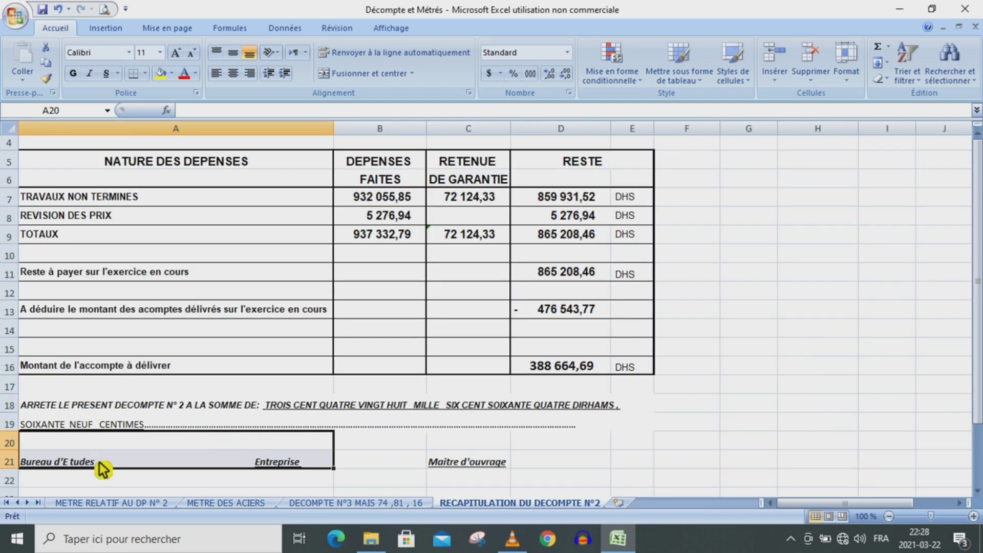
left_click(106, 503)
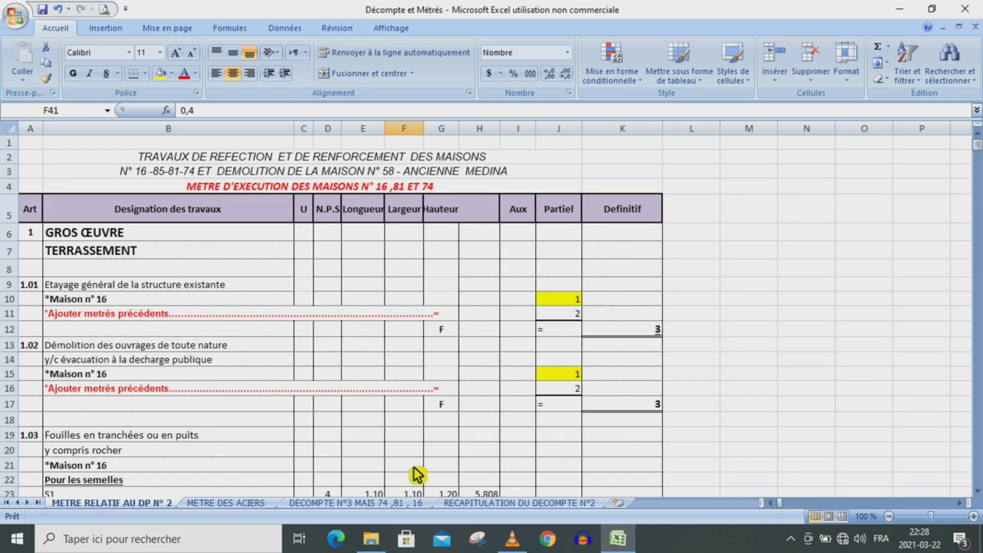
left_click(370, 503)
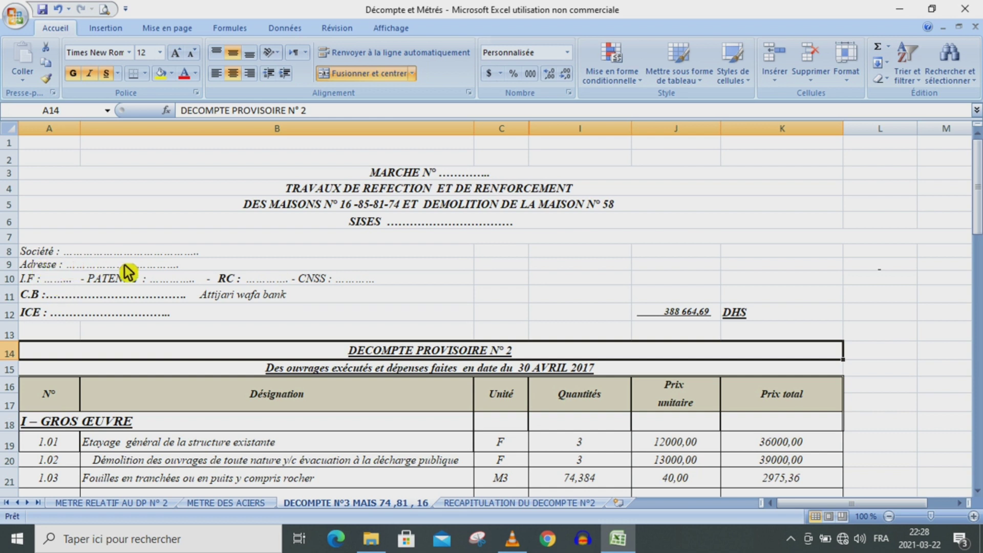
left_click(76, 256)
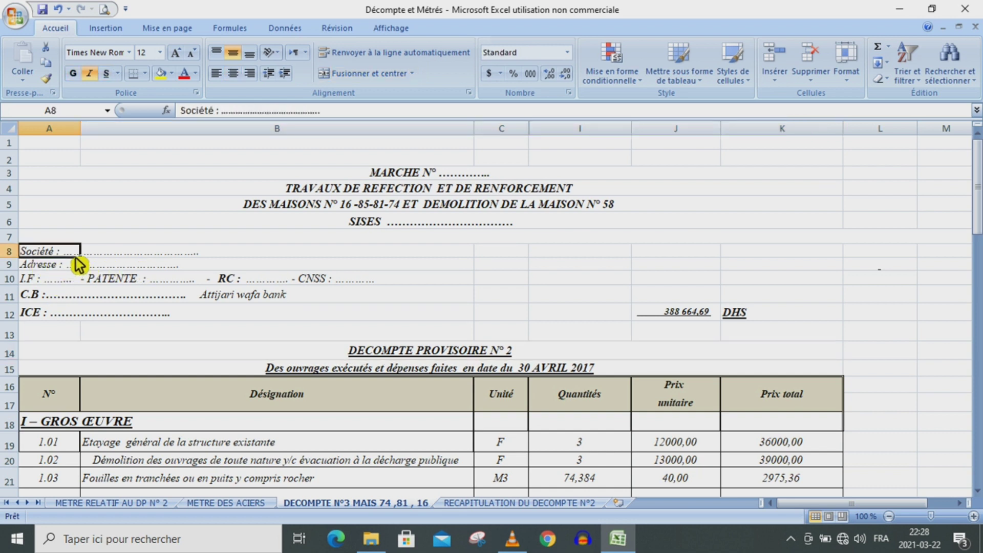
left_click(67, 266)
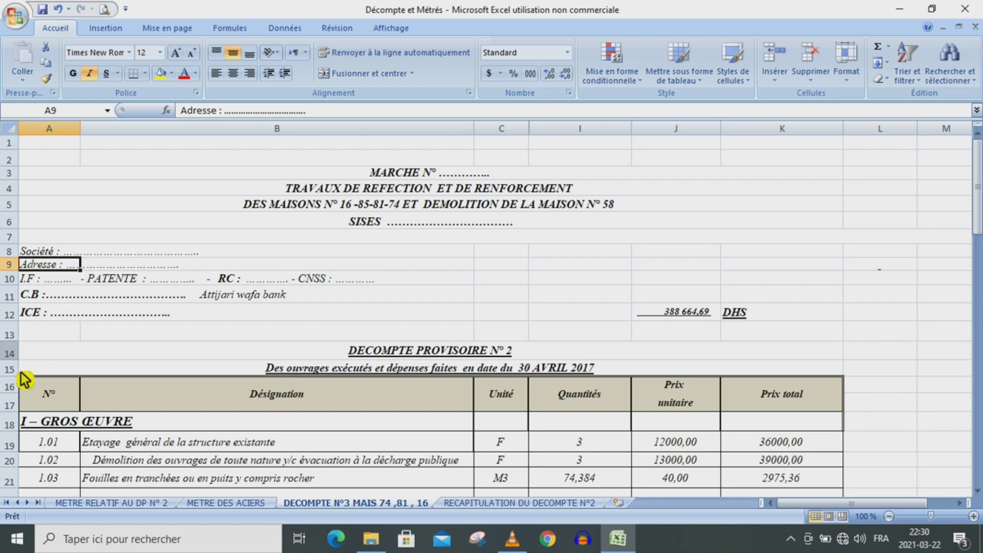
left_click_drag(975, 217, 975, 256)
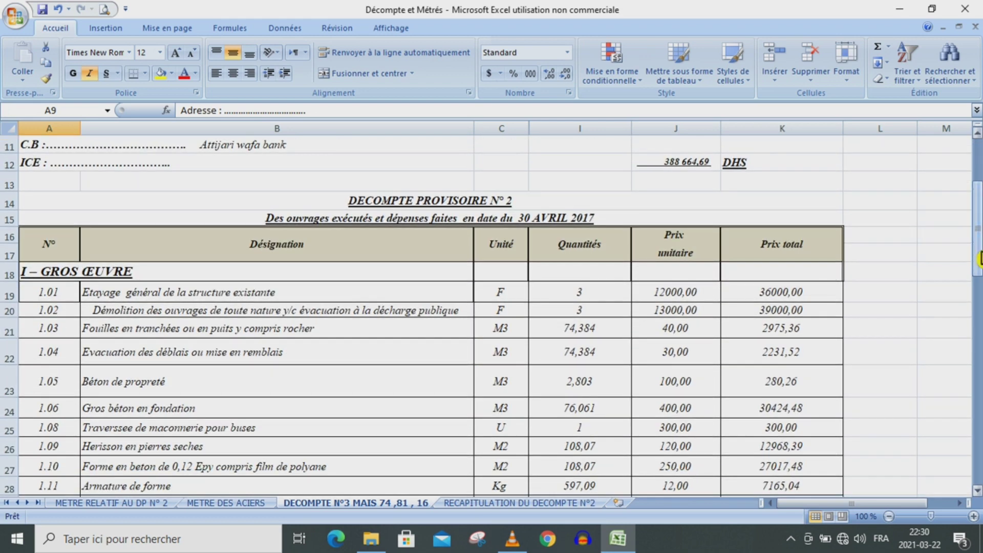
left_click(687, 166)
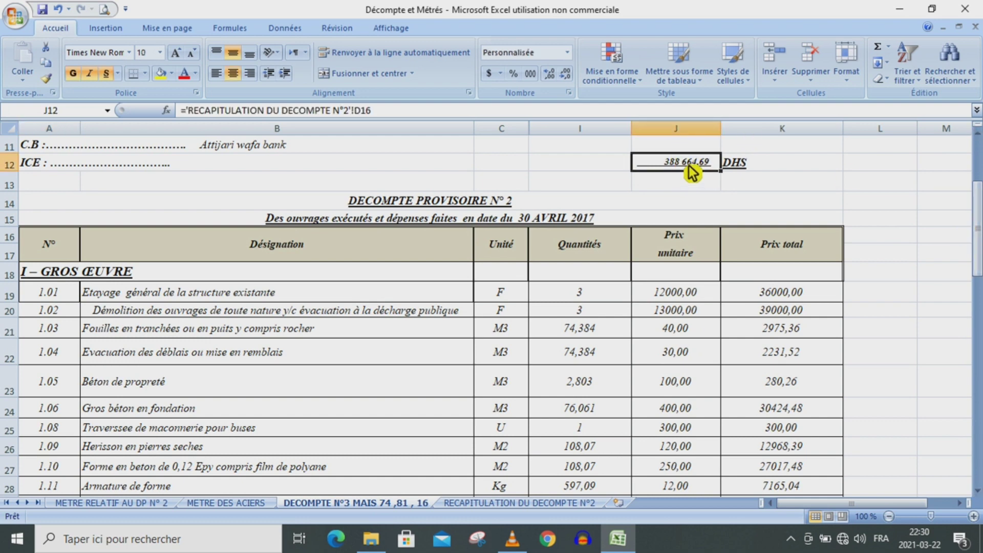
left_click(387, 204)
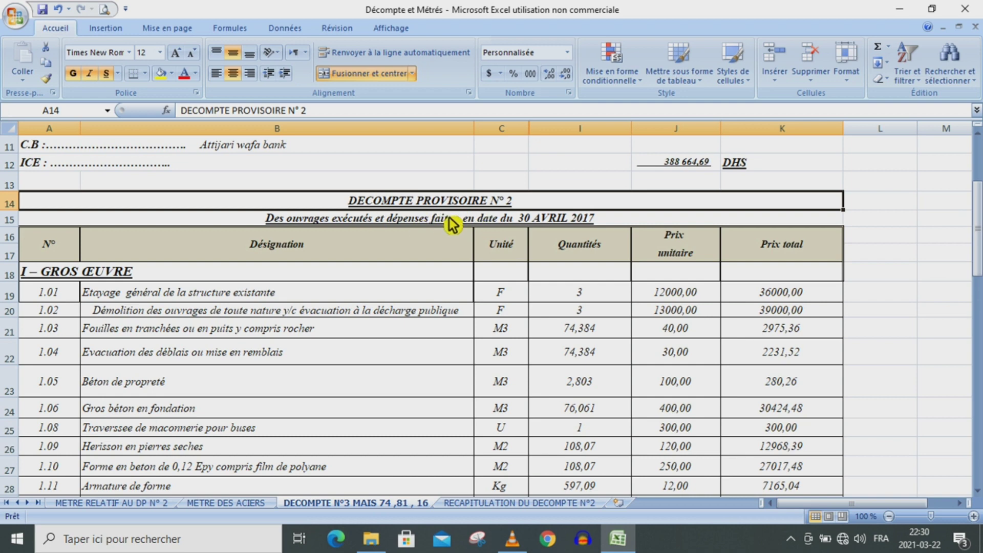
left_click_drag(977, 250, 979, 257)
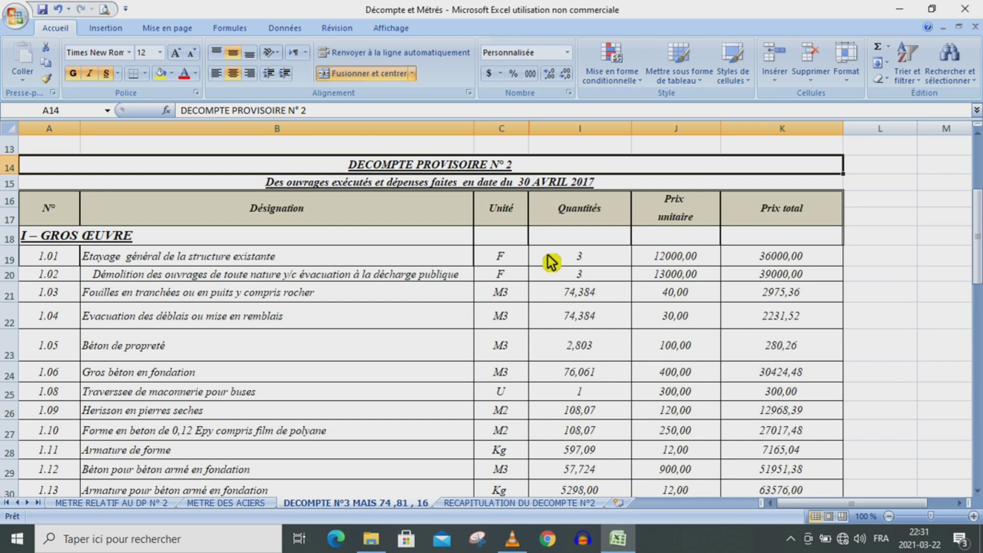
Step: Clear the quantities in I19:I22 for items 1.01 to 1.04
left_click_drag(588, 261, 590, 322)
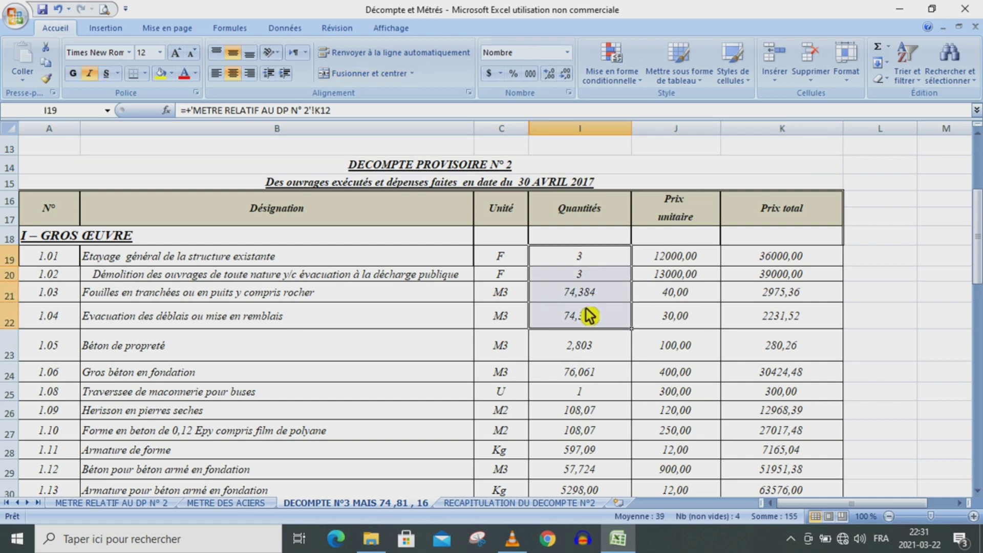
right_click(589, 322)
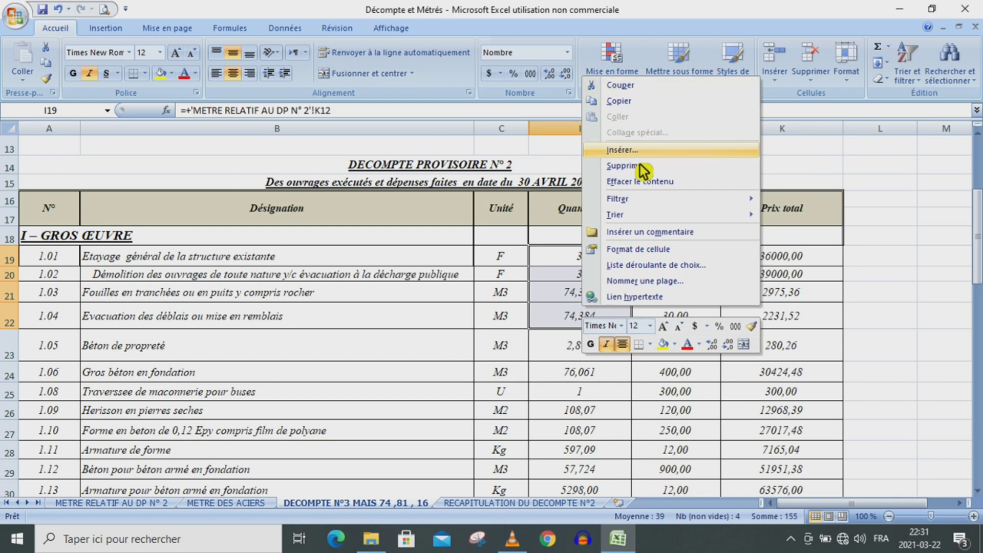
left_click(641, 182)
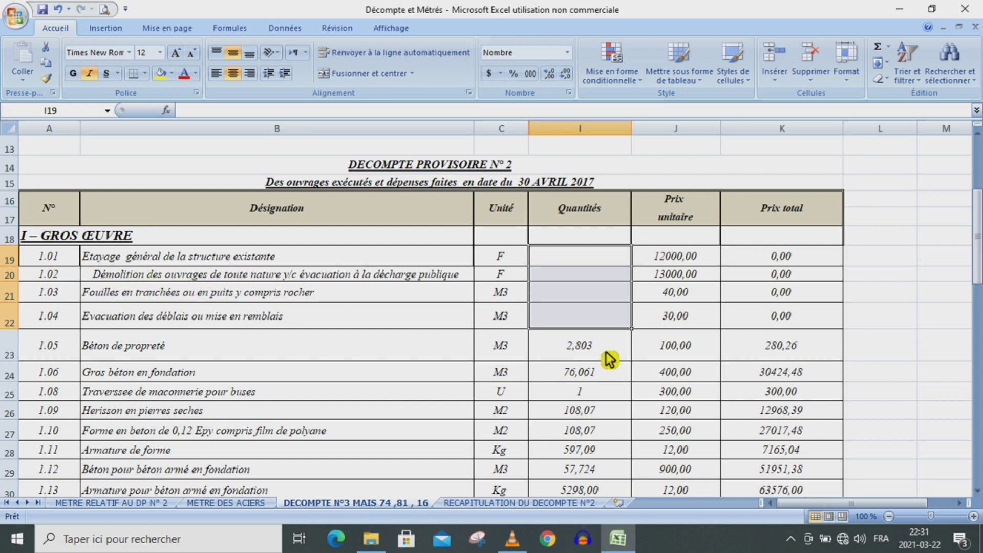
Step: Link the quantities of items 1.01 and 1.02 to métré totals K12 and K17, both 3
left_click(589, 262)
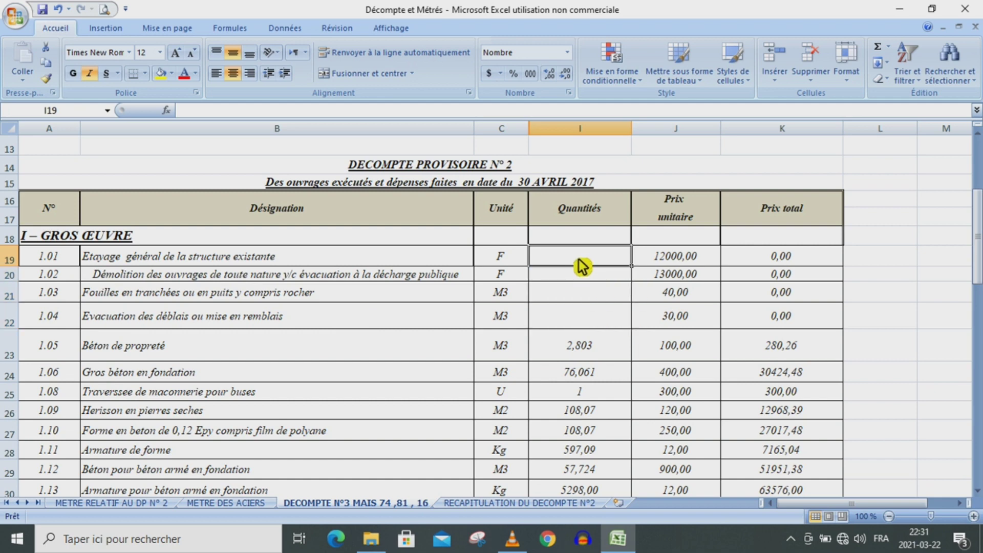
type("=")
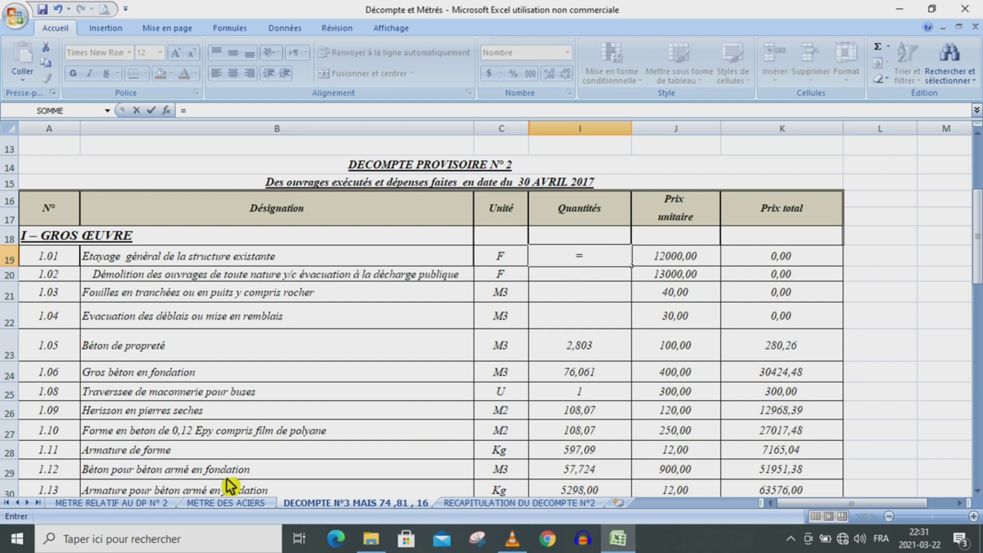
left_click(123, 503)
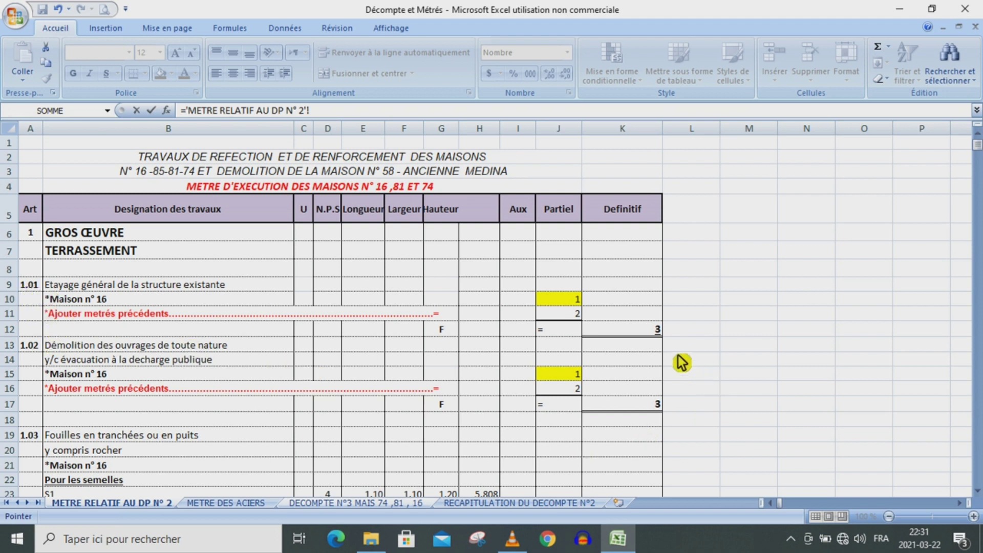
left_click(644, 331)
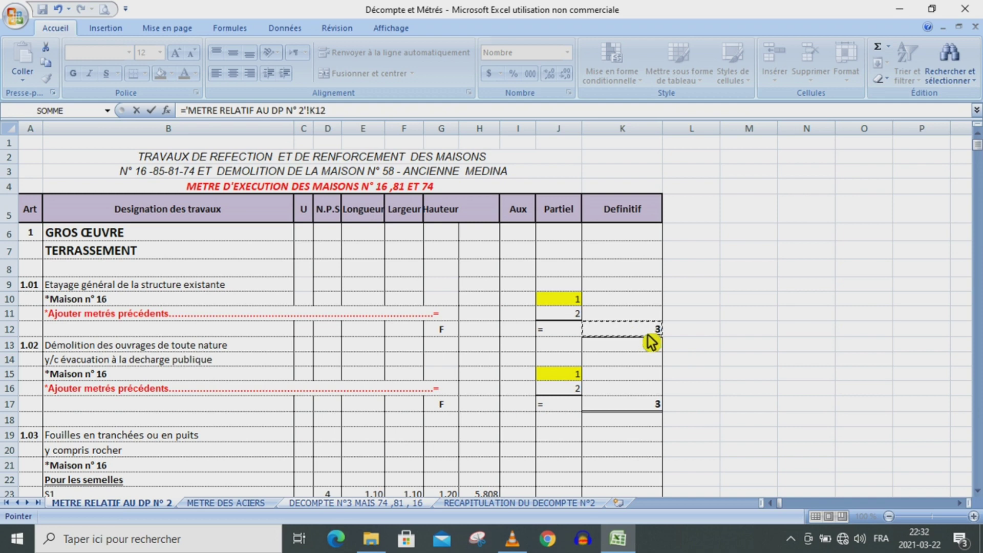
key("Return")
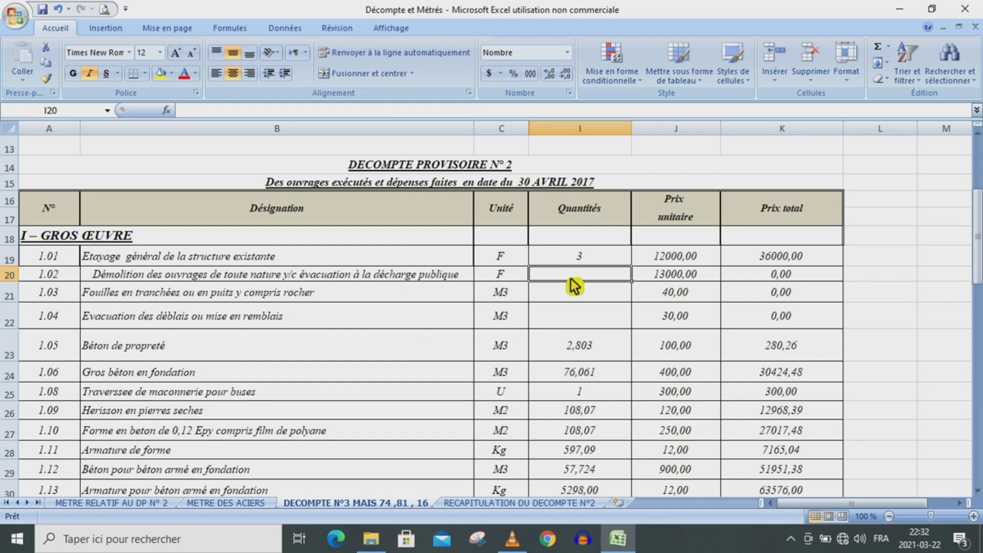
type("=")
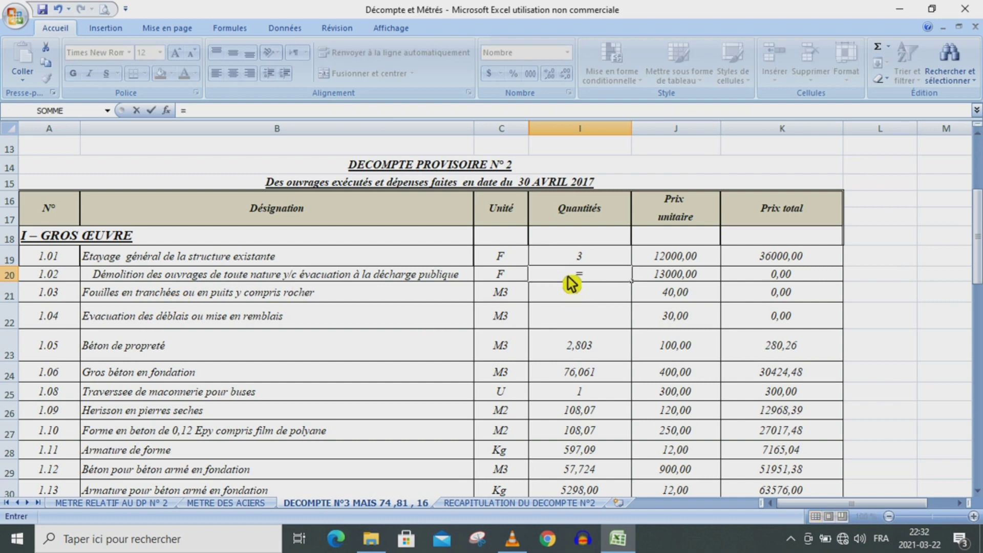
left_click(111, 502)
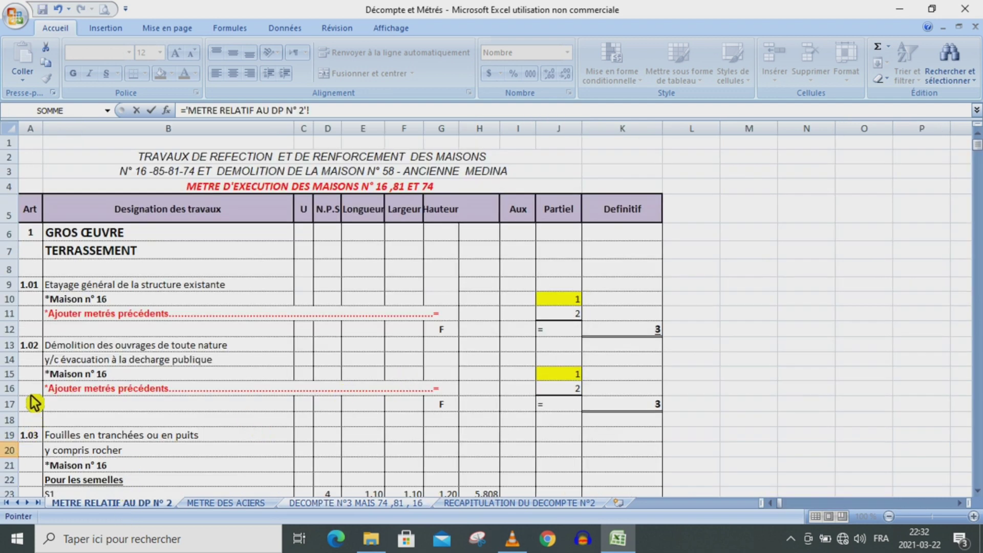
left_click(652, 410)
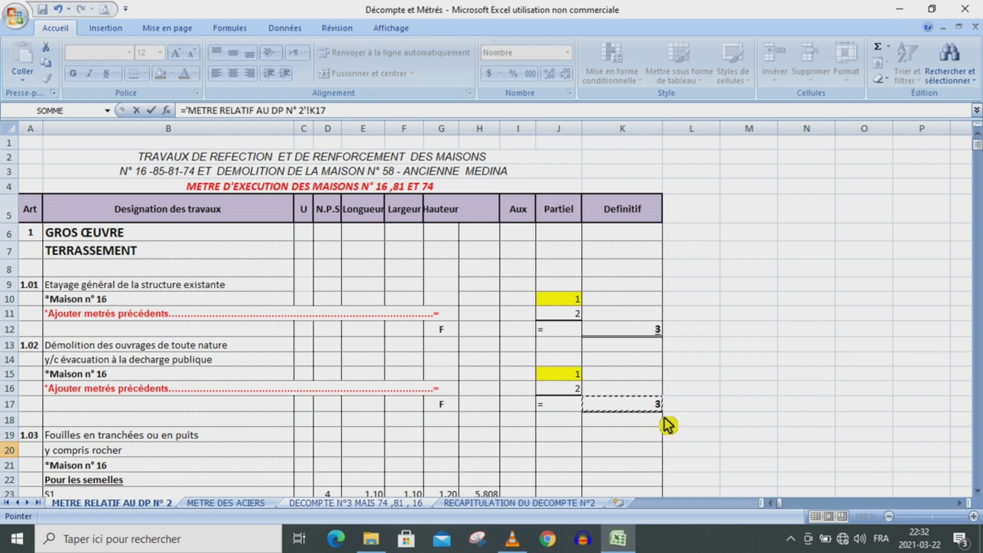
key("Return")
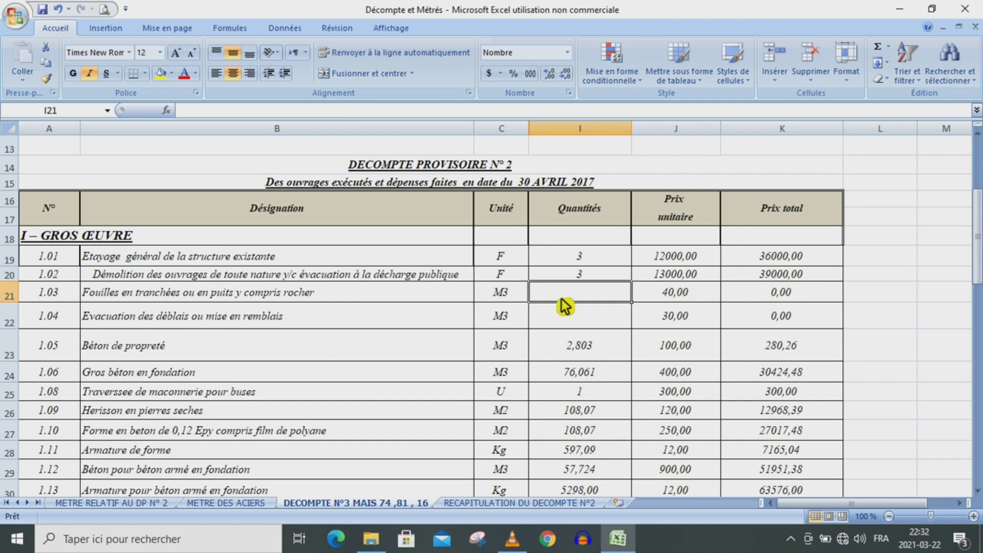
Step: Link item 1.03's quantity to métré cell J29, giving 74,384 and 2975,36
type("=")
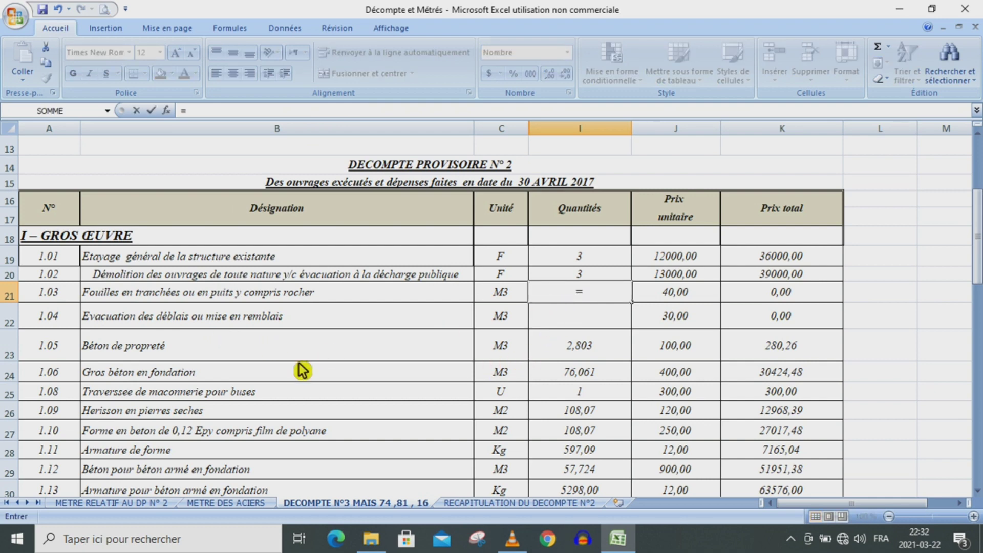
left_click(112, 503)
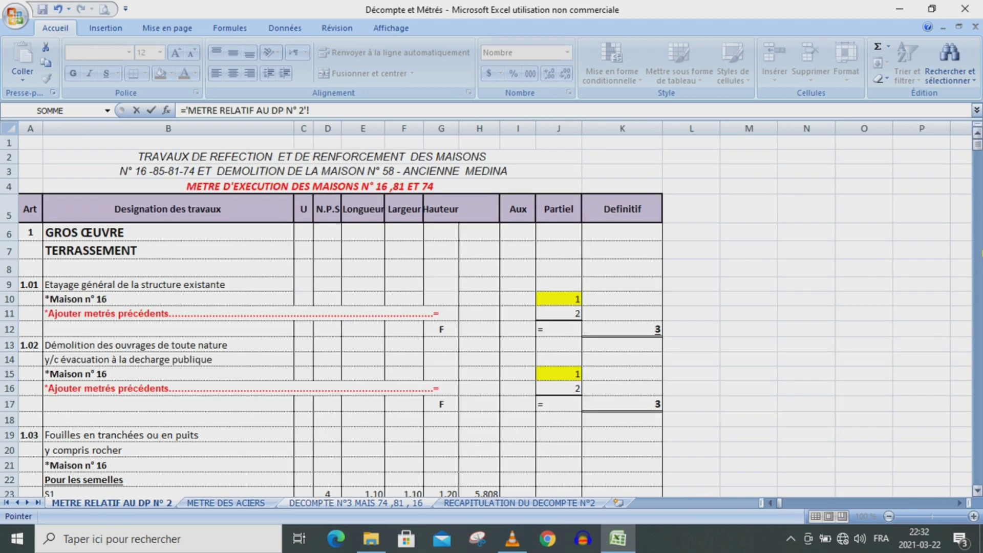
left_click_drag(977, 144, 977, 158)
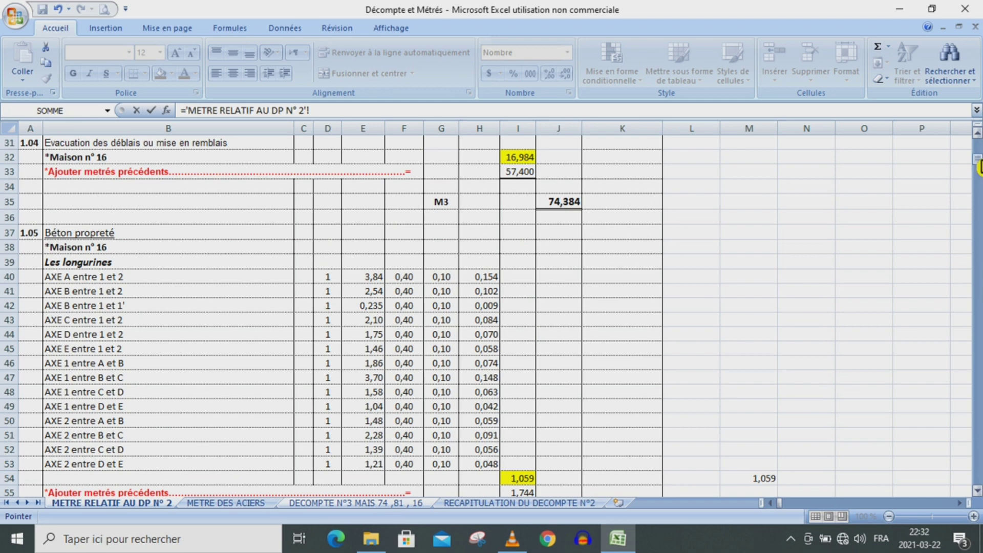
left_click_drag(978, 166, 978, 144)
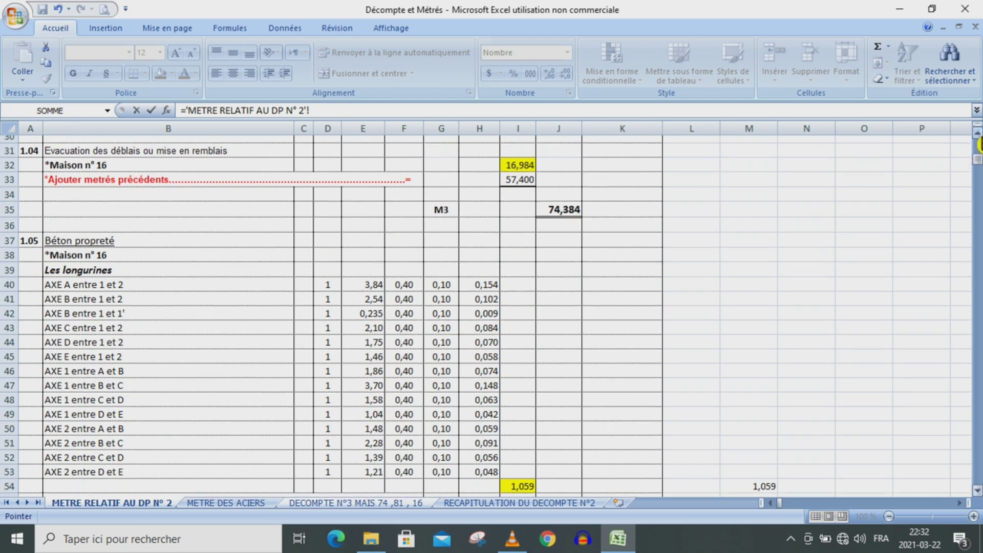
scroll(979, 145, "up", 2)
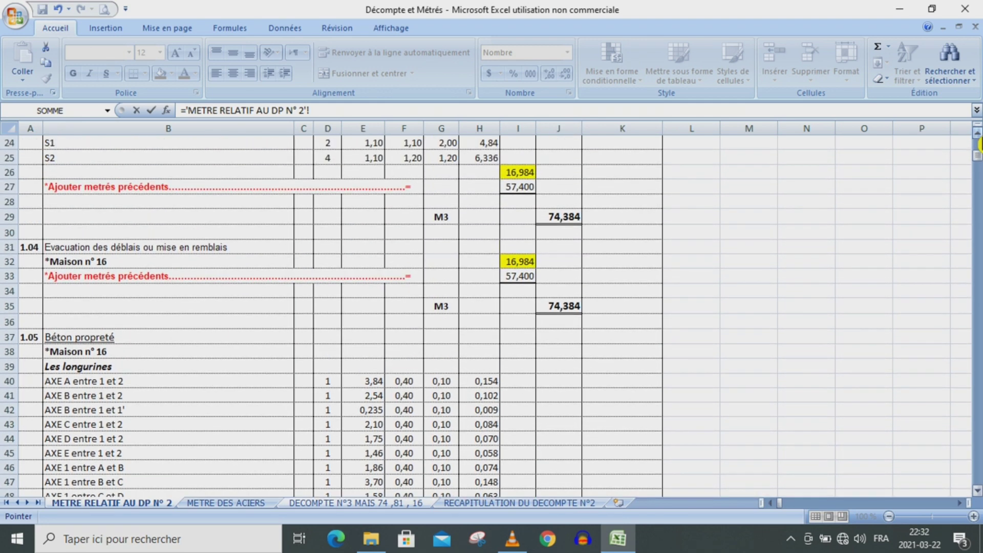
scroll(979, 144, "up", 1)
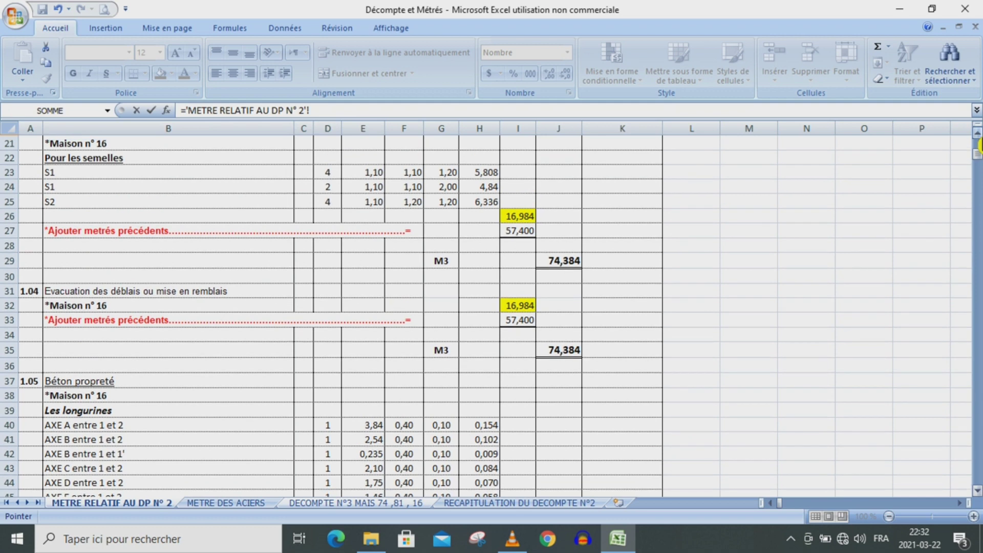
scroll(978, 144, "up", 1)
scroll(979, 145, "up", 2)
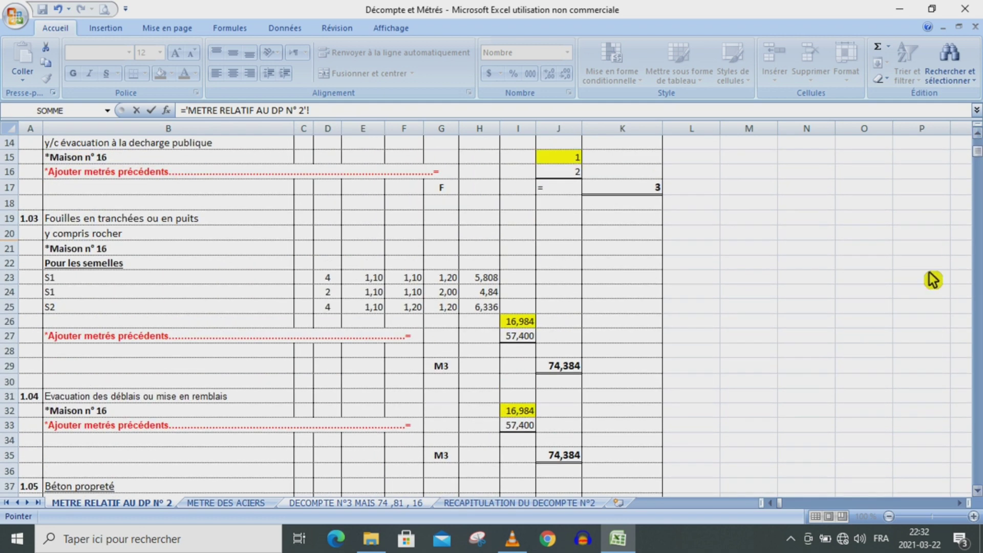
left_click(573, 372)
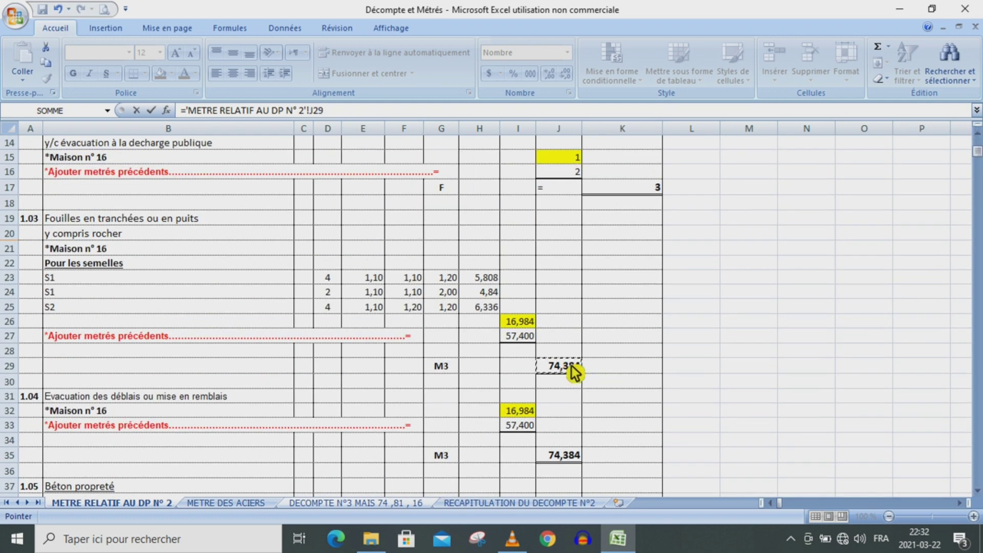
key("Return")
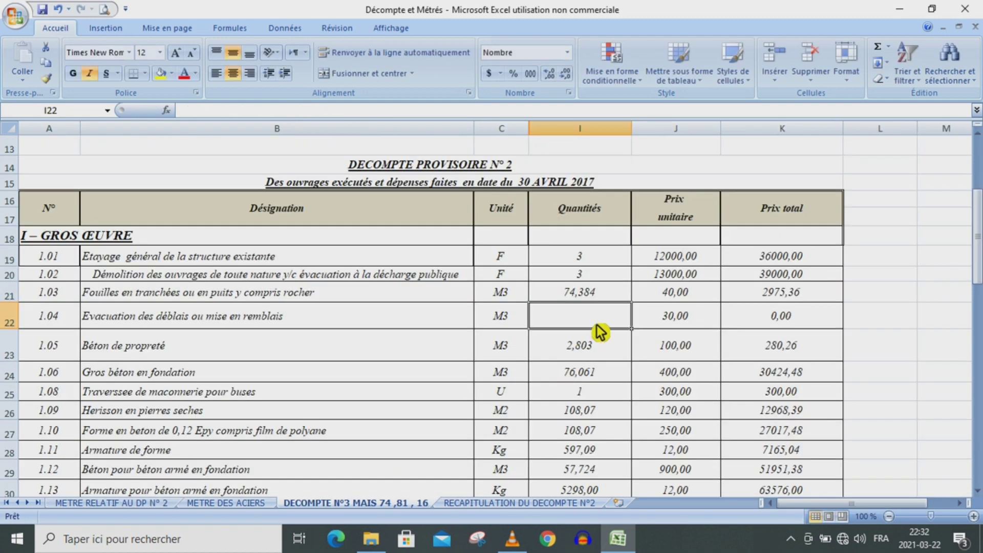
Step: Link item 1.04's quantity to métré cell J35, giving 74,384 and 2231,52
type("=")
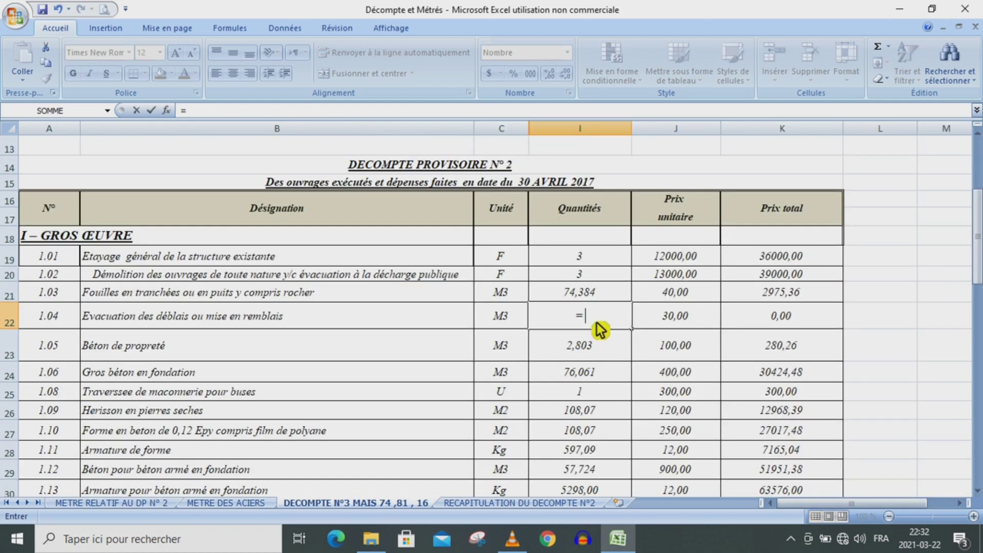
left_click(154, 503)
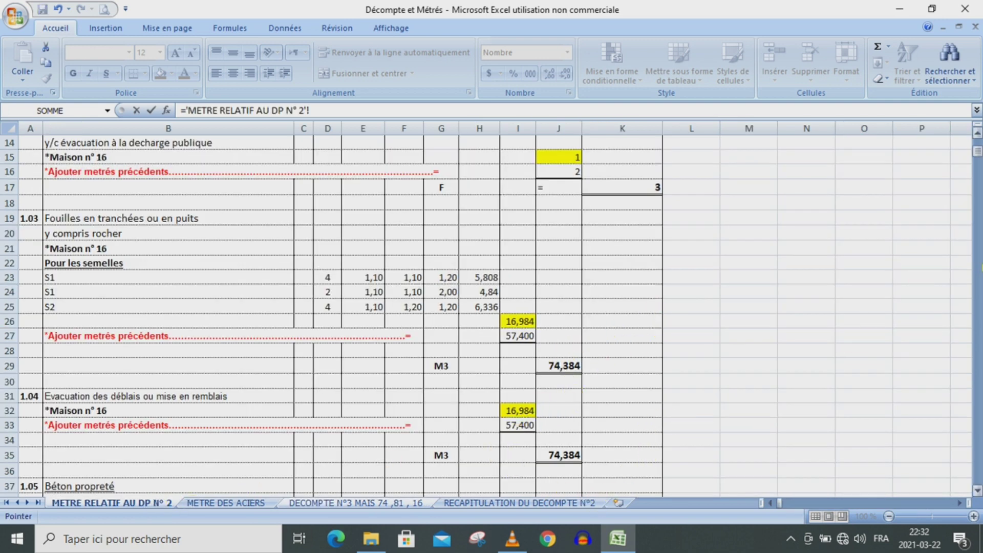
scroll(979, 499, "down", 1)
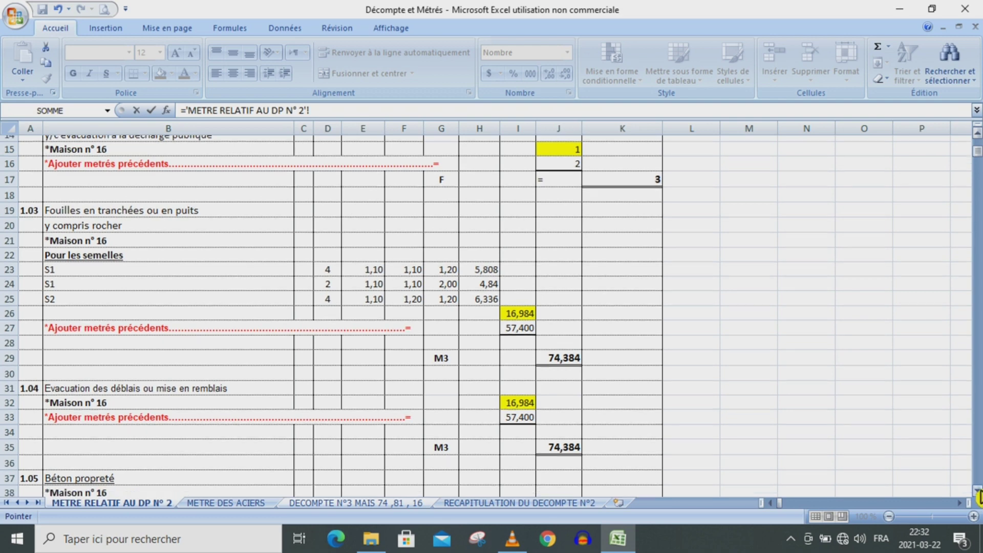
scroll(979, 499, "down", 1)
scroll(979, 499, "down", 1)
scroll(979, 500, "down", 1)
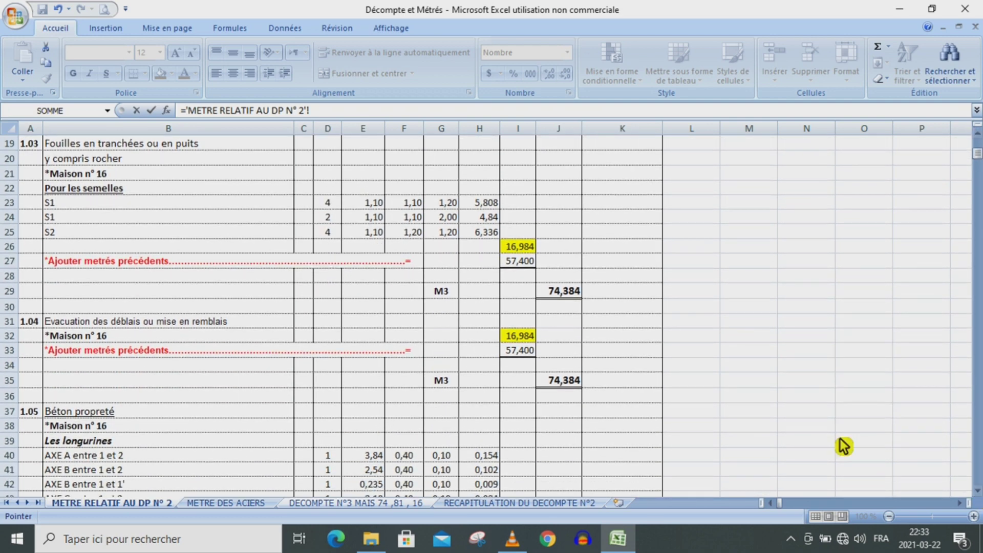
left_click(571, 384)
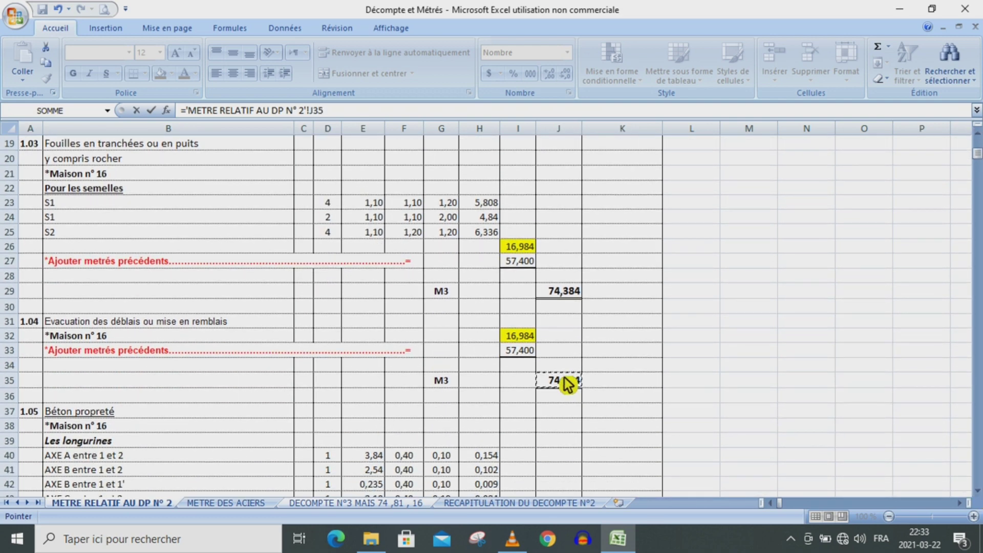
key("Return")
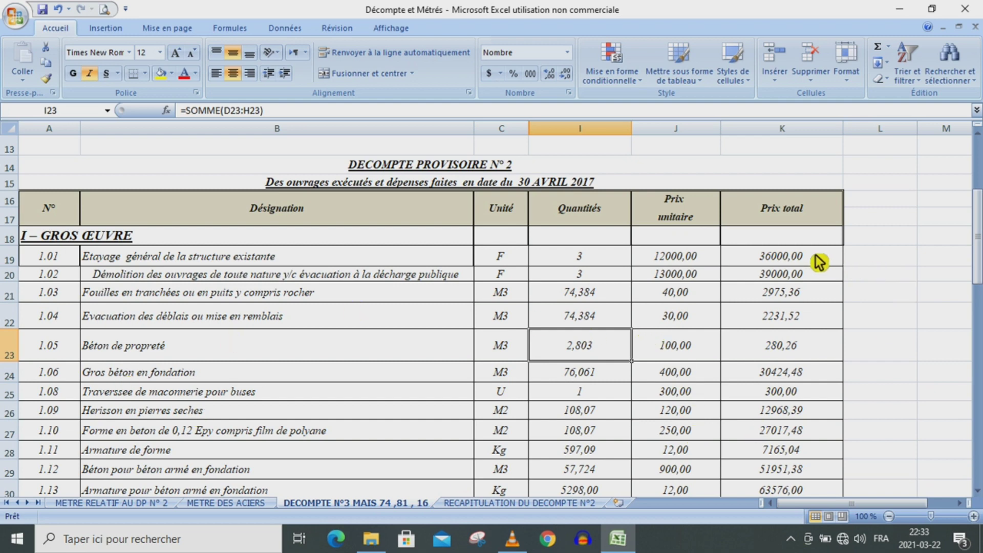
left_click_drag(817, 263, 814, 301)
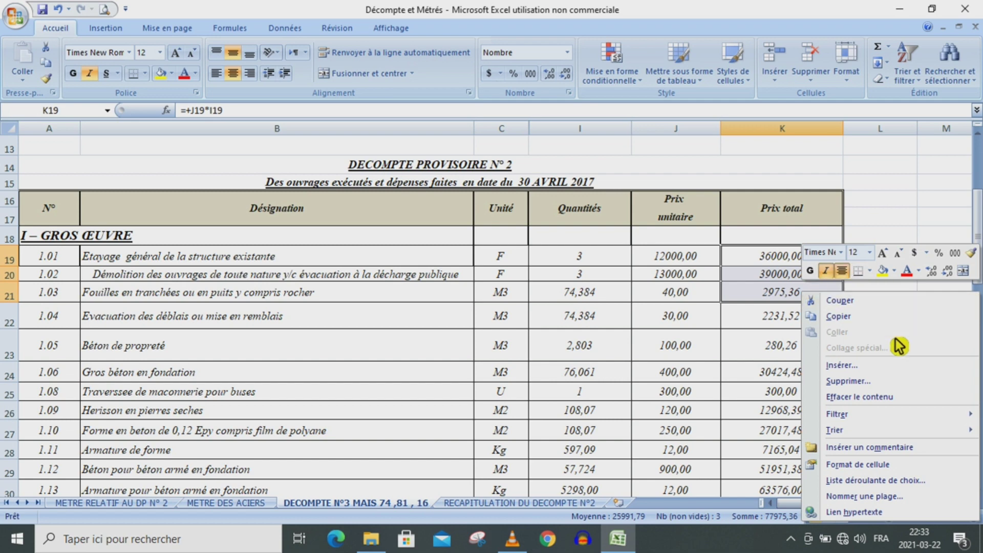
Step: Replace Prix total K19:K21 with the formula =I19*J19 filled down through K21
left_click(865, 398)
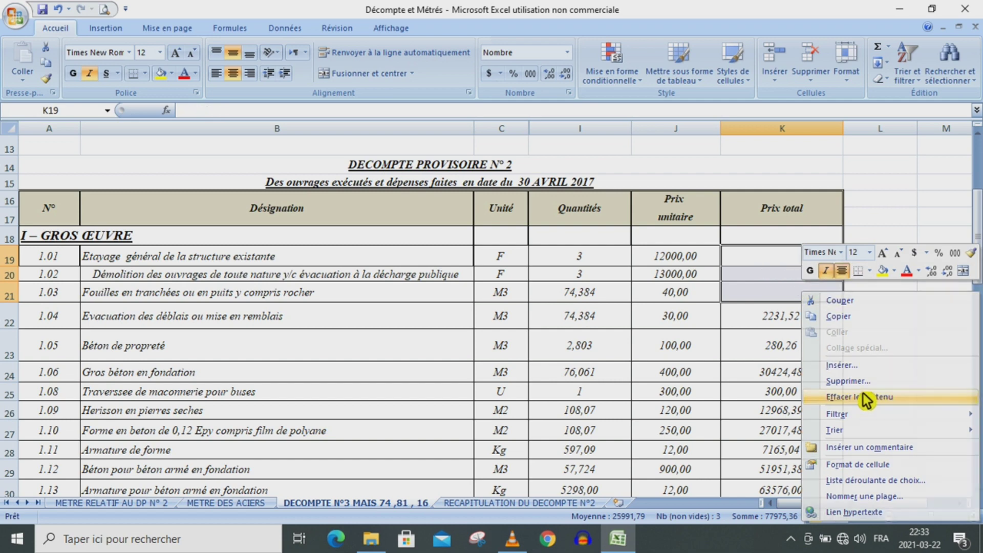
left_click(800, 262)
type("=")
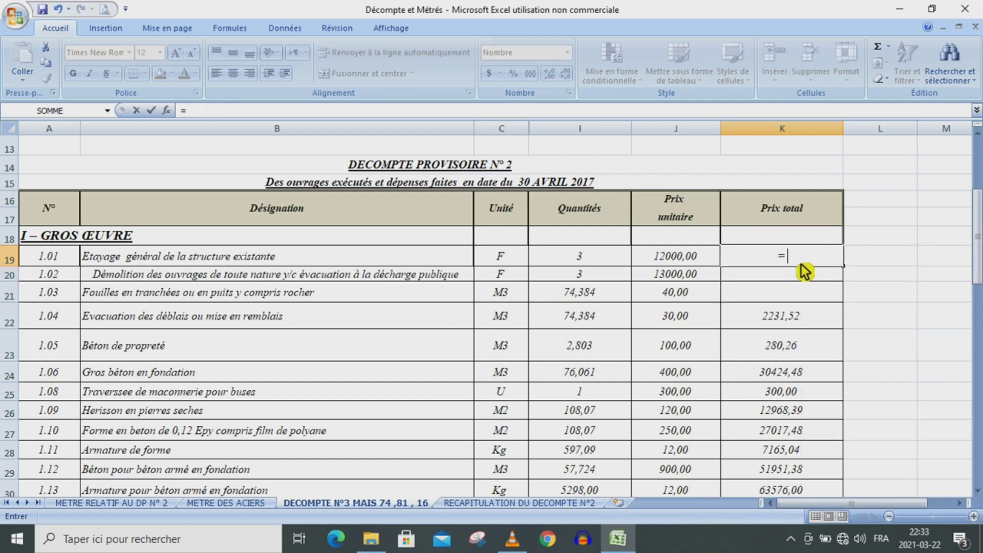
left_click(587, 263)
type("*")
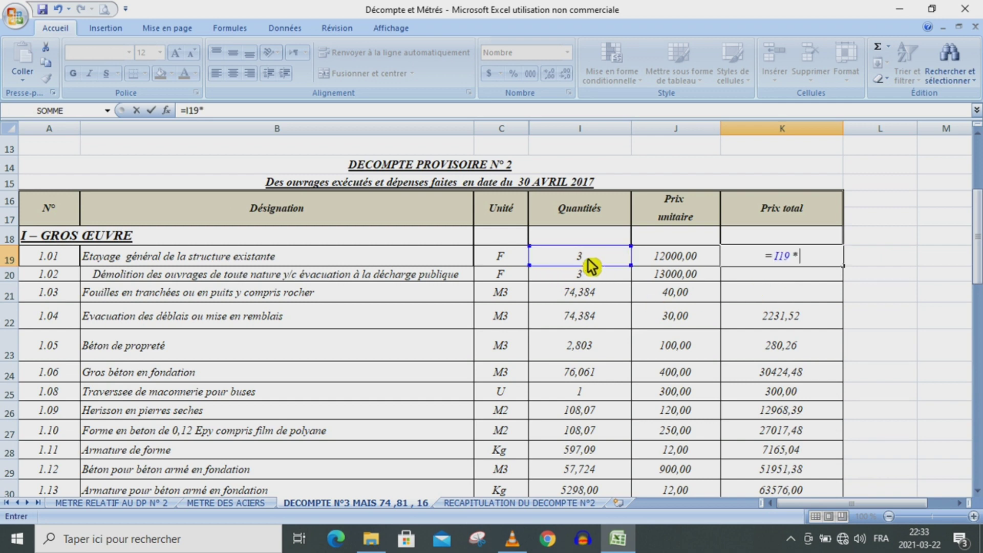
left_click(688, 261)
key("Return")
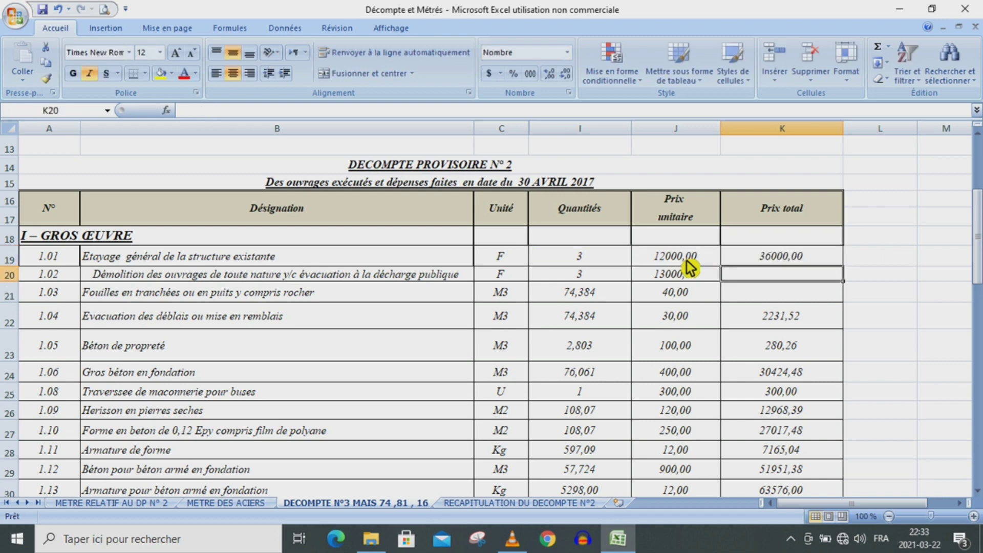
left_click(808, 261)
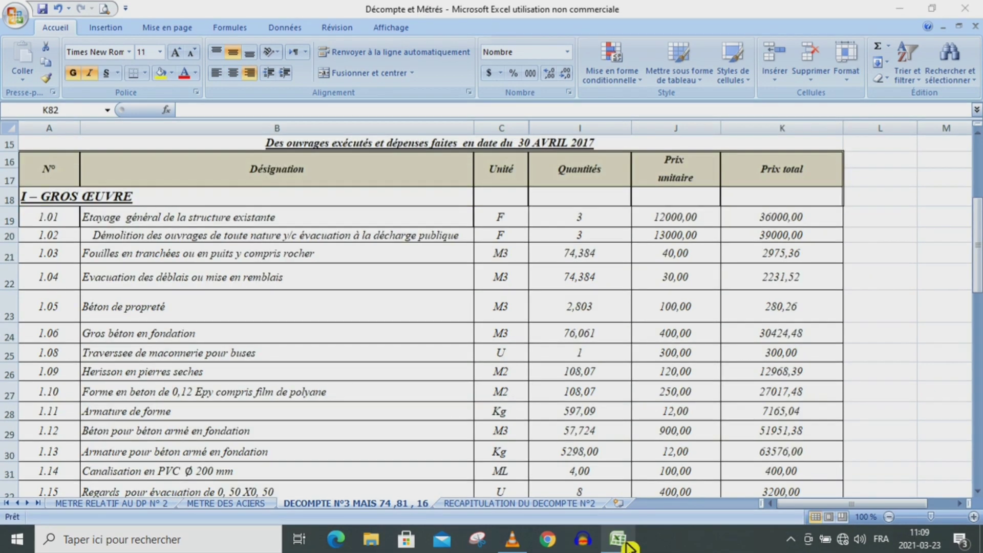
left_click(628, 546)
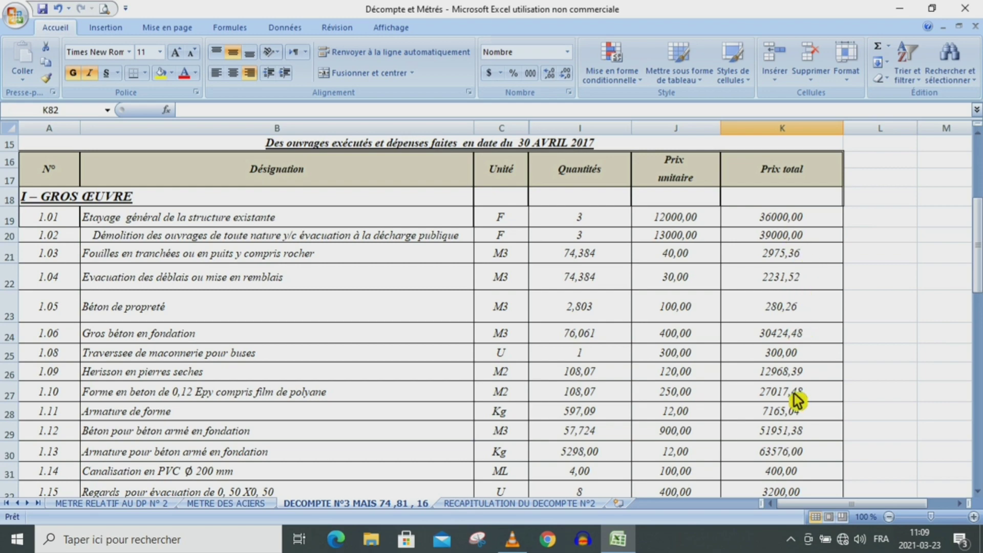
Step: Clear the HORS TAXE, TVA and T.T.C. total cells K79:K81
left_click_drag(976, 268, 975, 455)
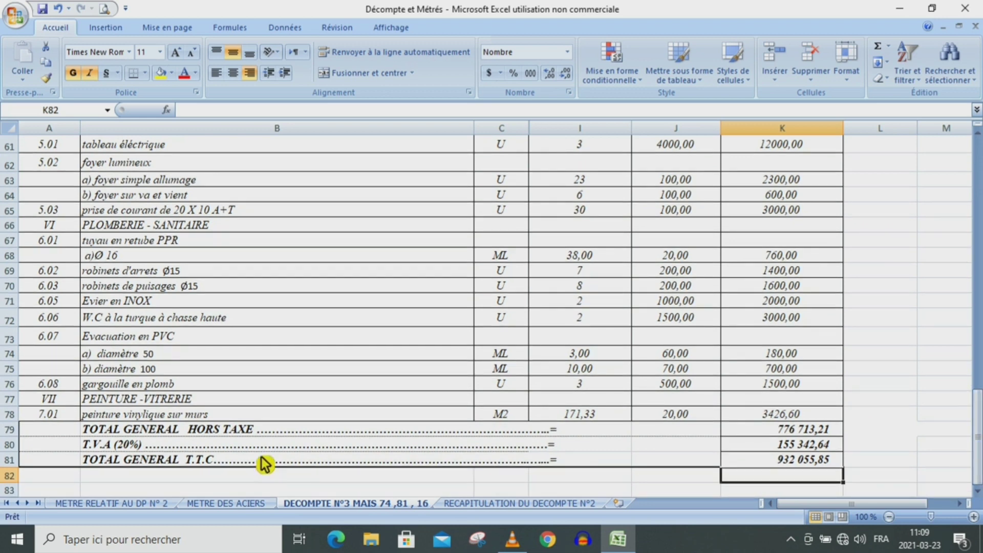
left_click_drag(810, 434, 811, 459)
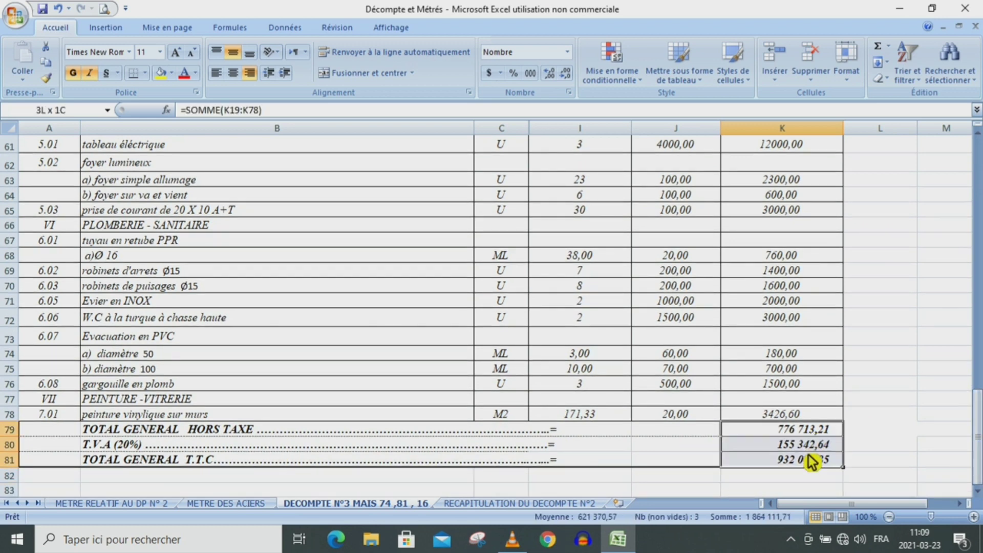
right_click(811, 459)
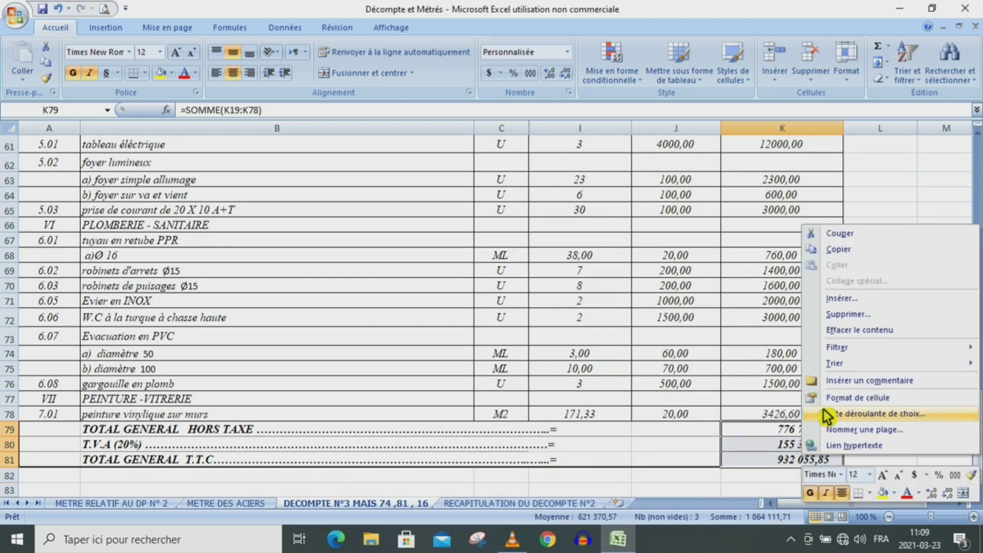
left_click(870, 330)
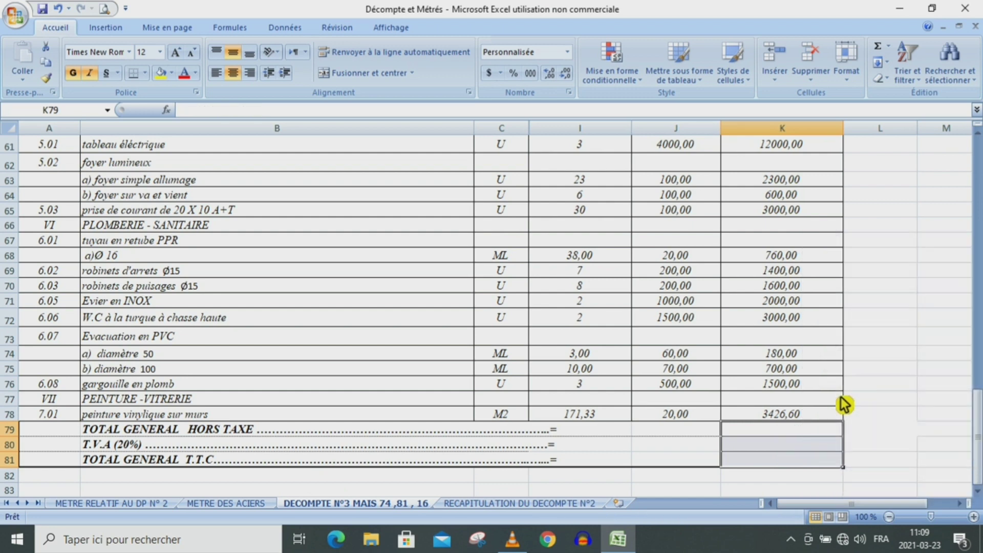
Step: Build an AutoSum in K79 over the Prix total range K19:K78
left_click(883, 49)
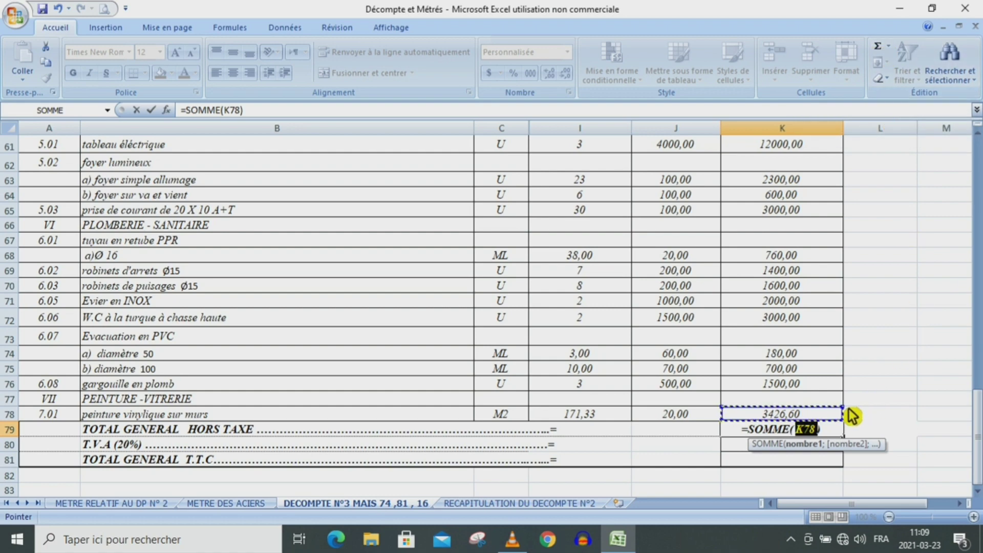
left_click_drag(851, 414, 825, 120)
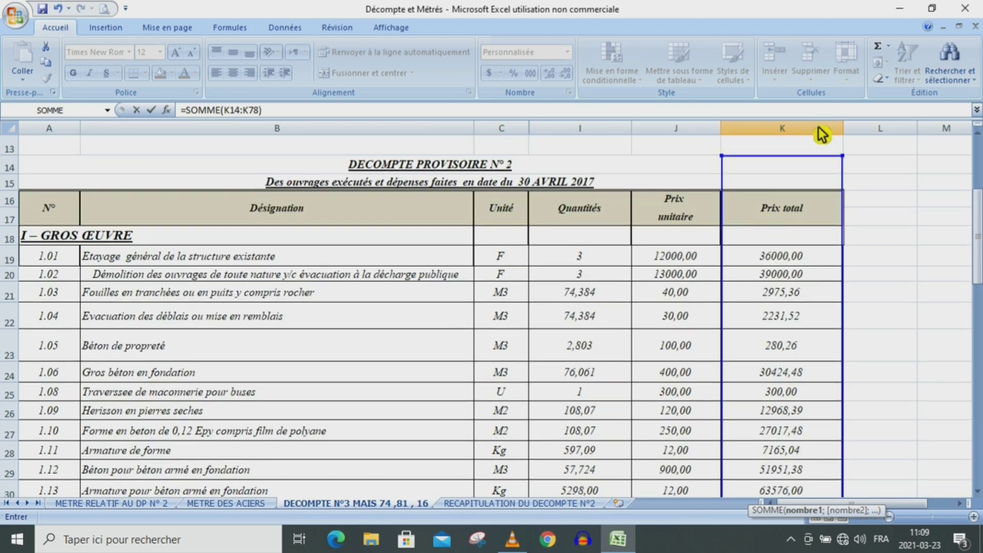
left_click_drag(825, 120, 800, 246)
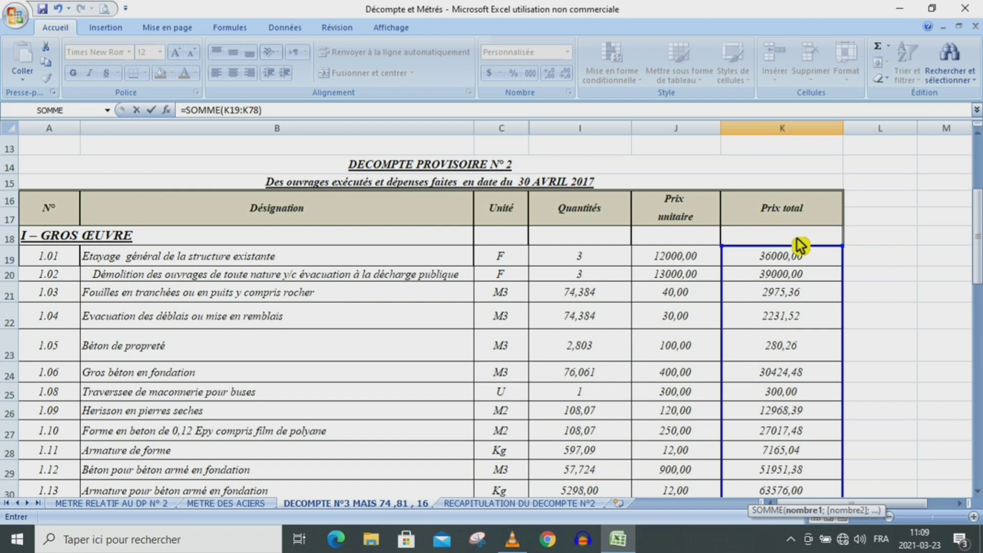
left_click_drag(800, 246, 800, 247)
Step: Confirm the HORS TAXE sum and set TVA in K80 to K79*20%, giving 155 342,64
key("Return")
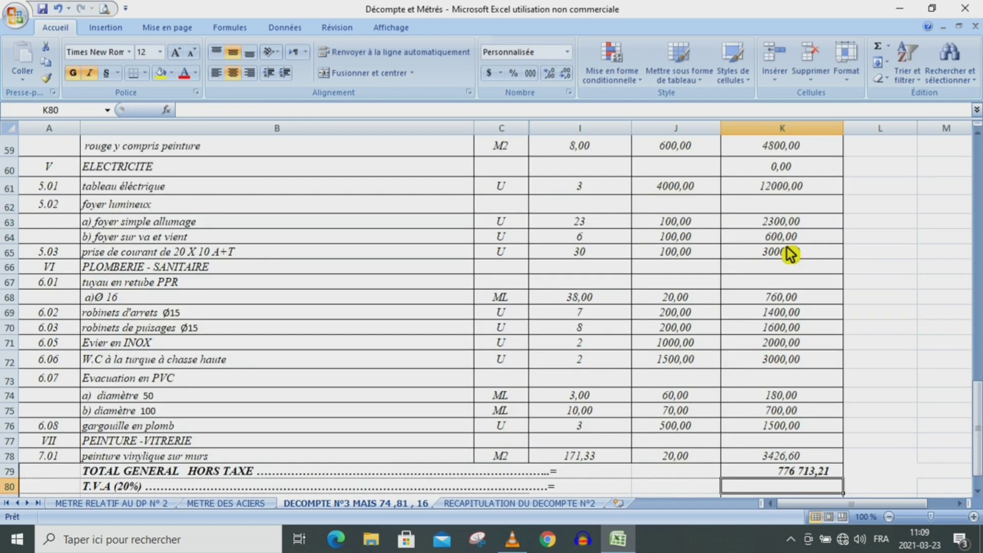
mouse_move(977, 398)
left_mouse_down()
mouse_move(978, 352)
mouse_move(974, 439)
left_mouse_up()
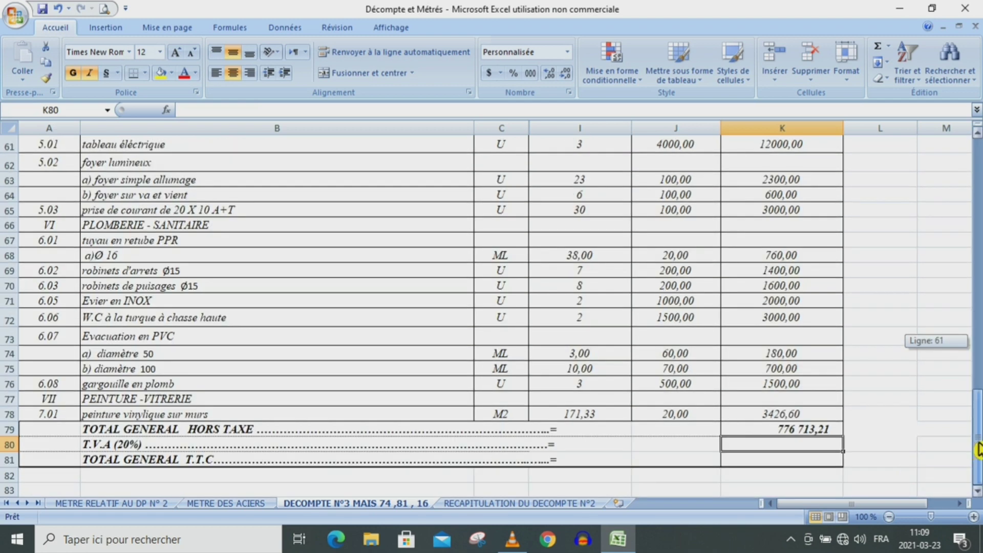
left_click_drag(974, 439, 921, 448)
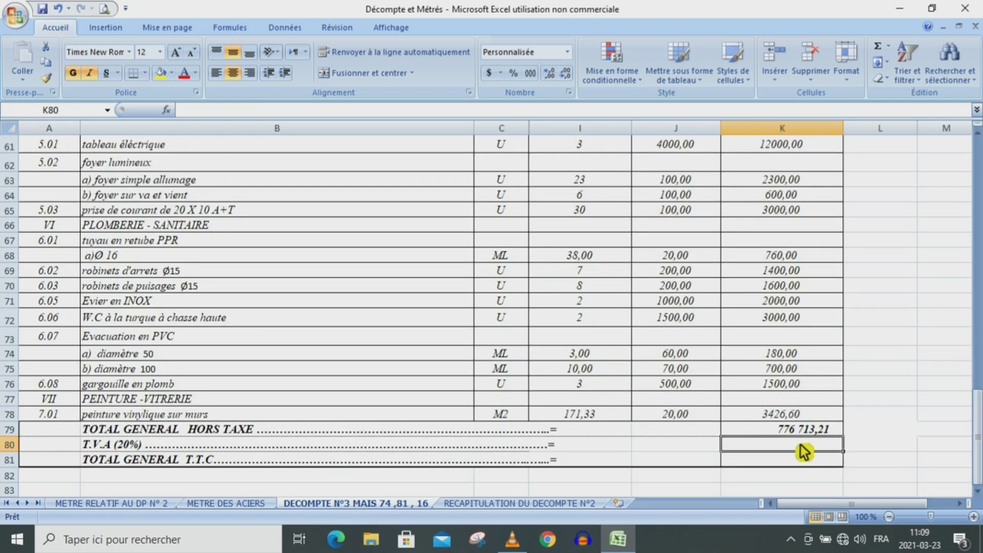
type("+")
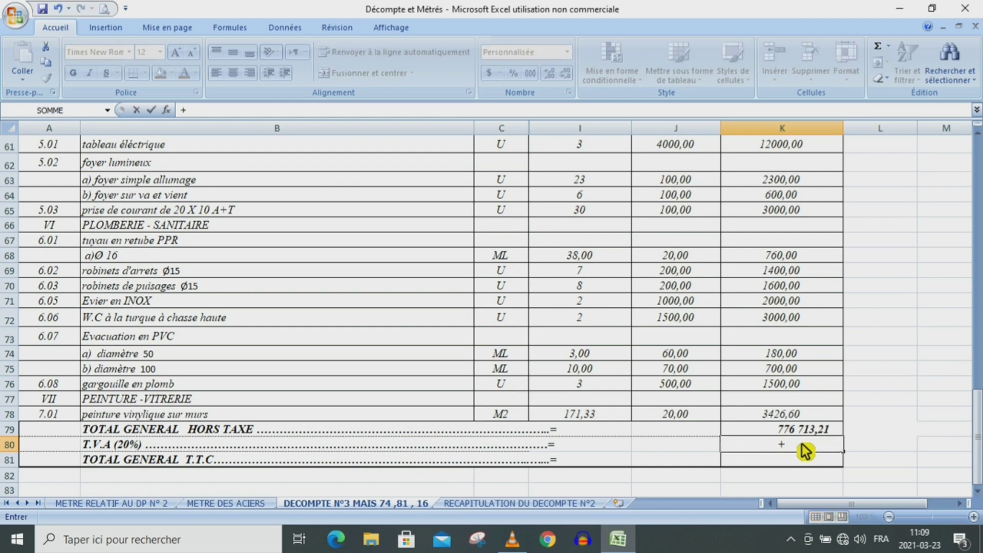
left_click(807, 430)
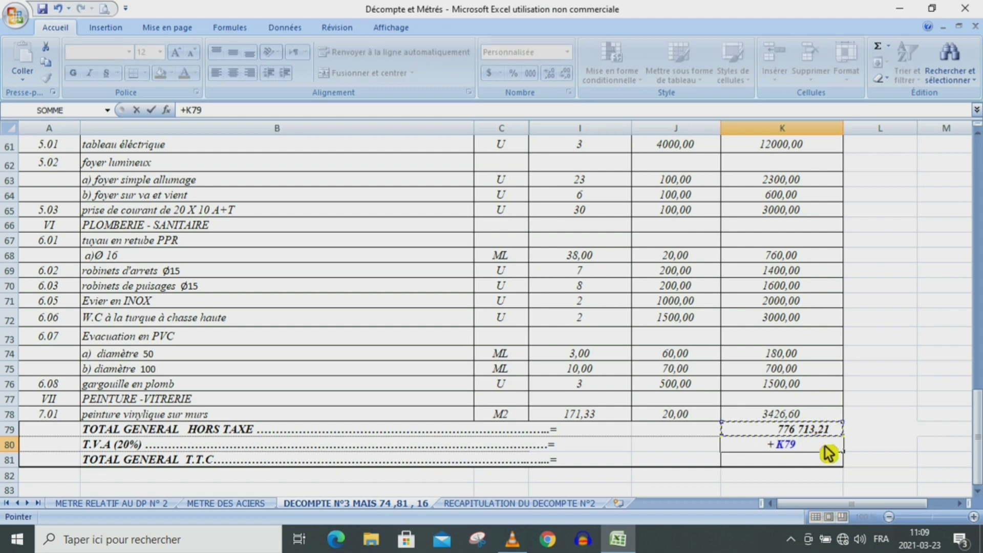
type("*")
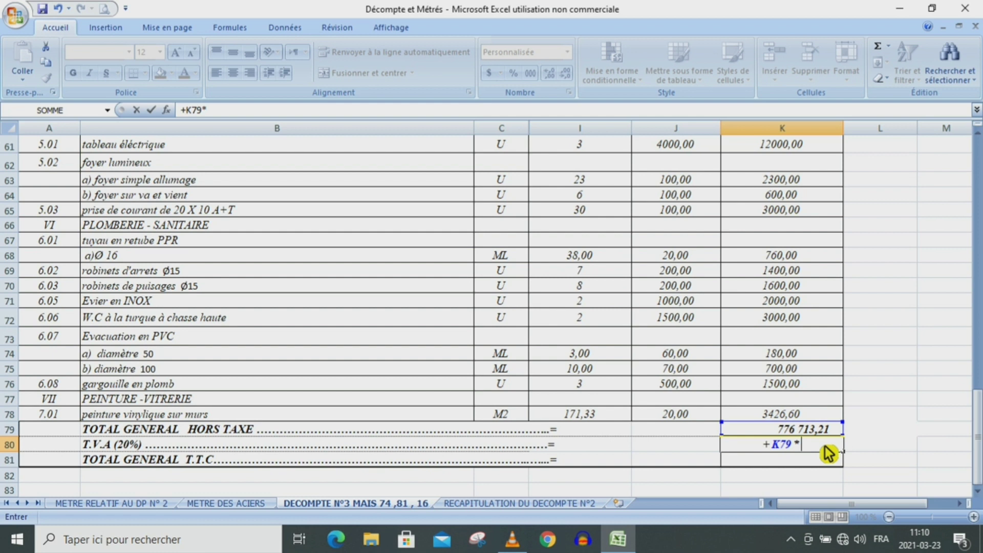
type("20%")
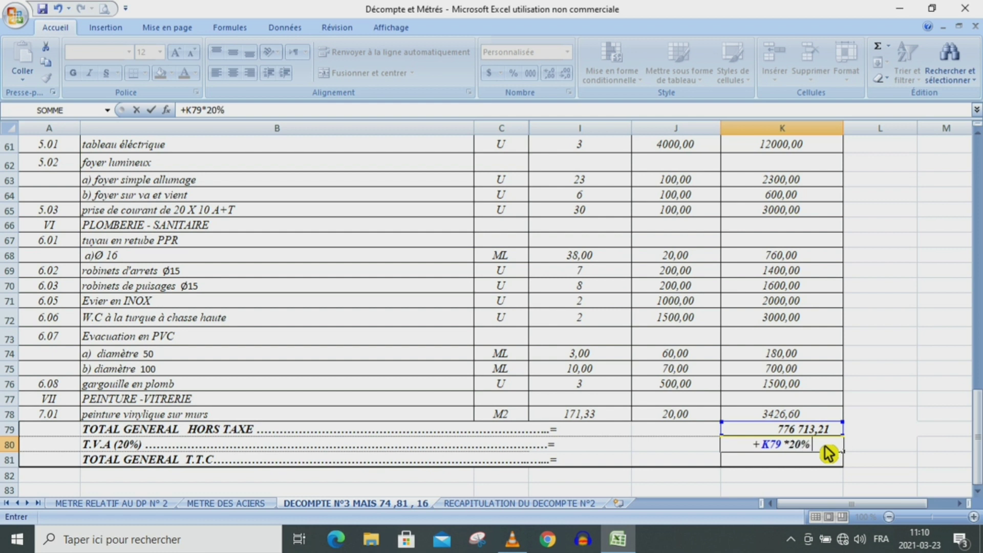
key("Return")
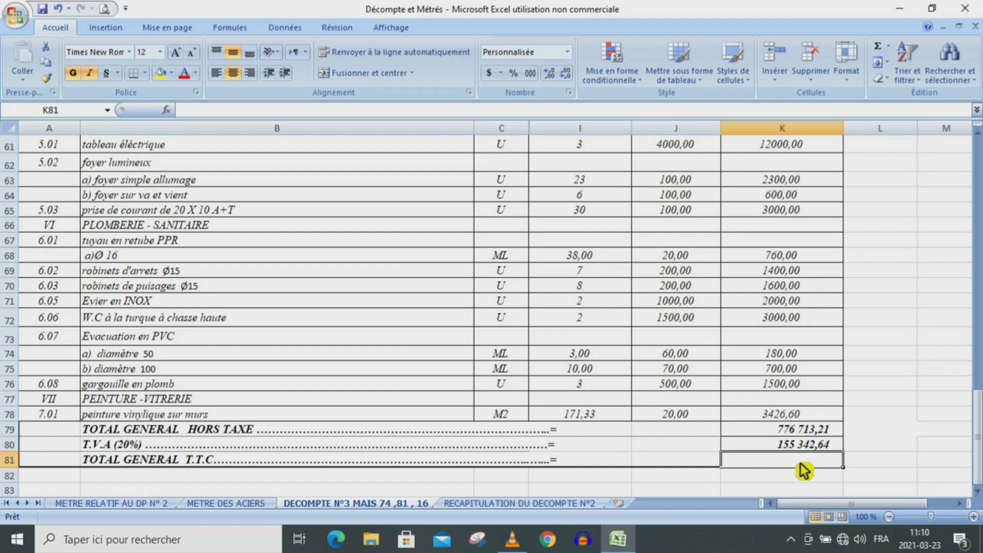
Step: Sum K79:K80 in K81 for the T.T.C. total of 932 055,85
type("+")
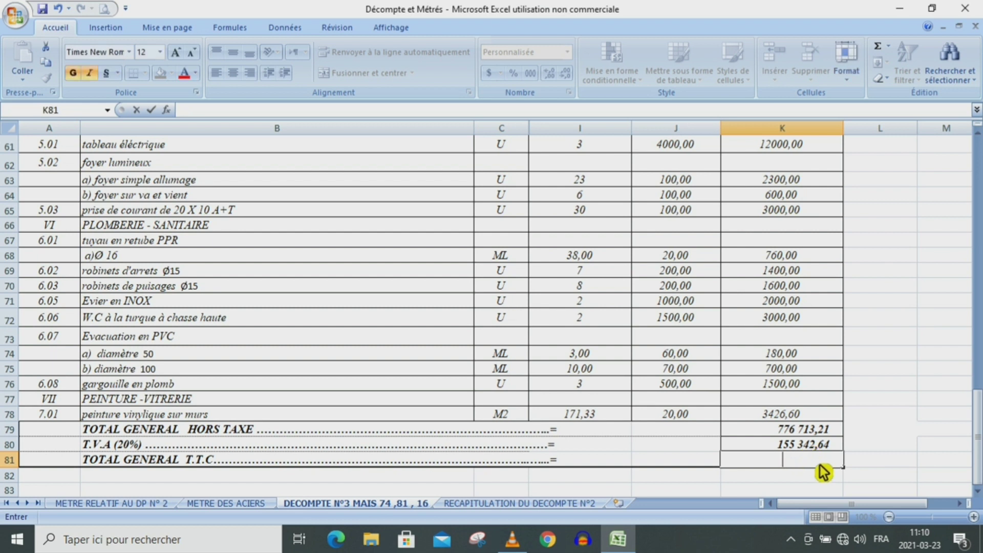
key("Escape")
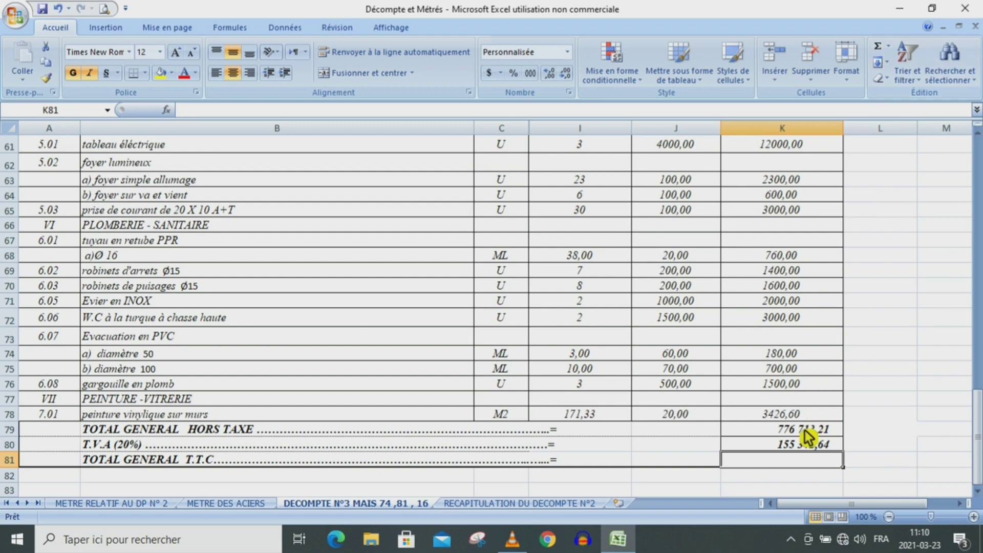
left_click(807, 444)
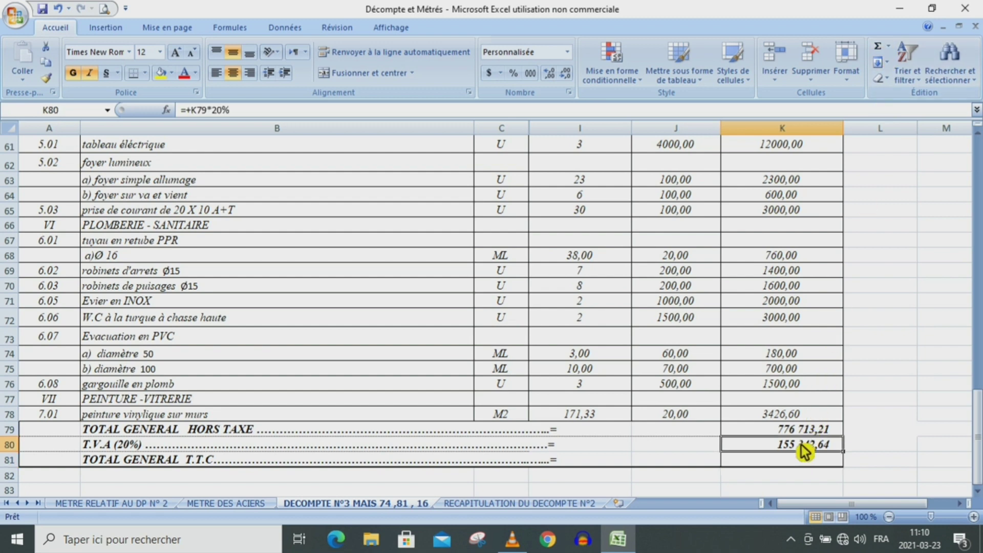
left_click(757, 459)
left_click(881, 57)
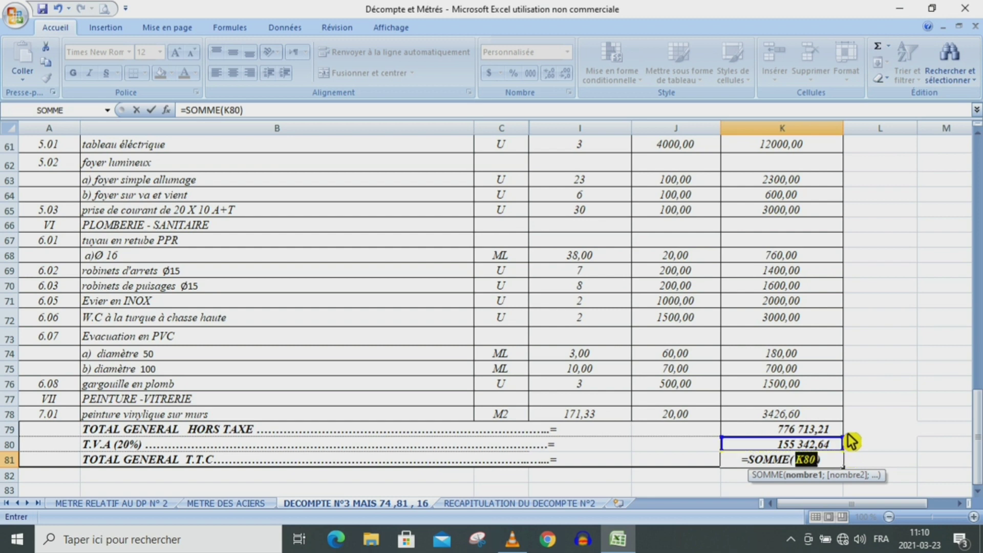
left_click_drag(847, 444, 844, 430)
key("Return")
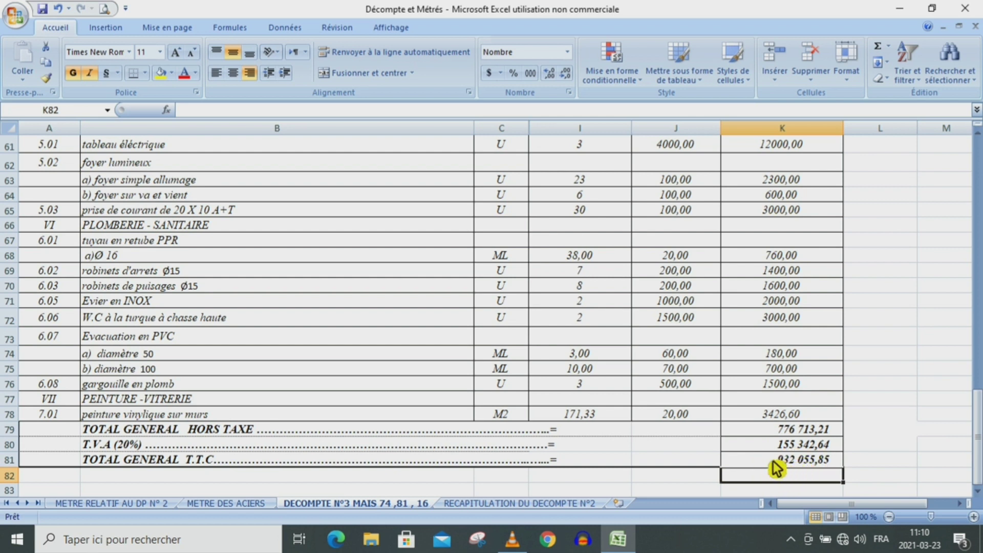
Step: Show the RECAPITULATION DU DECOMPTE N°2 sheet and inspect the remaining-amount formula in D7
left_click(512, 504)
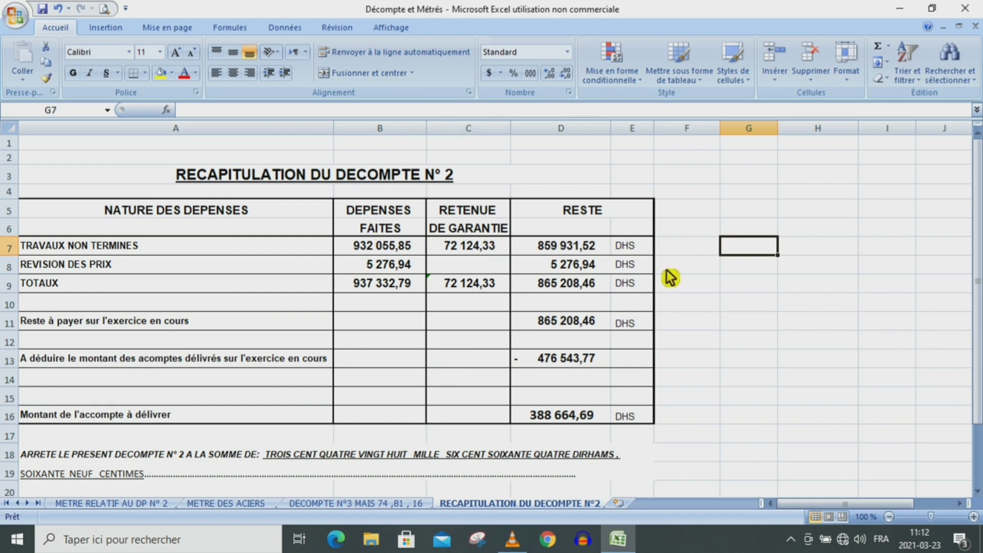
left_click(578, 249)
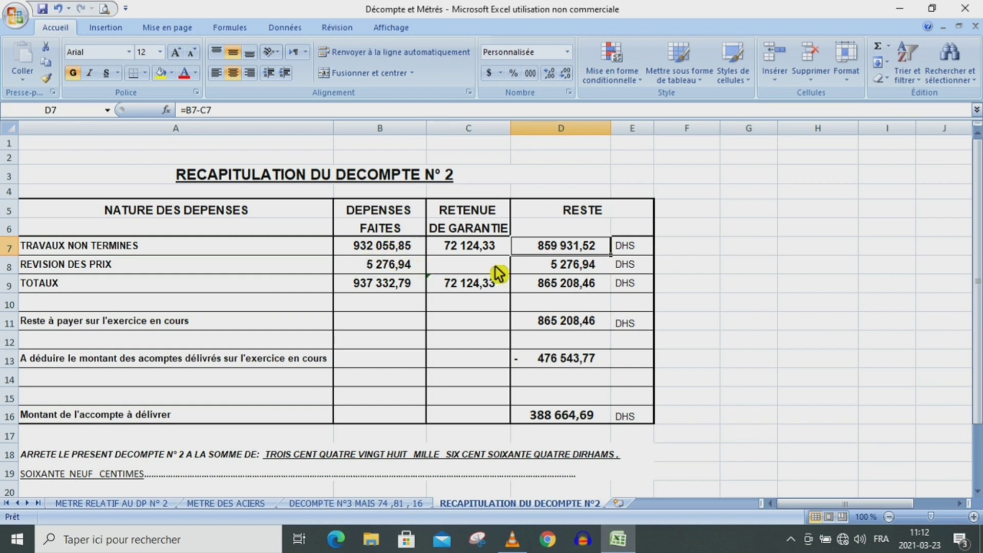
Step: Enter the formula +B7-C7 in D7, giving a remaining amount of 859 931,52
type("+")
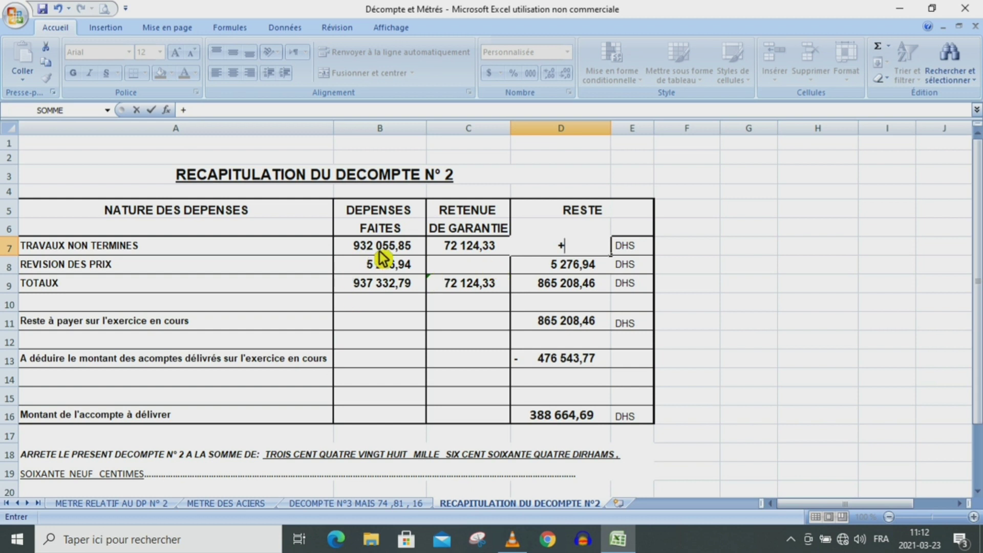
left_click(380, 248)
type("-")
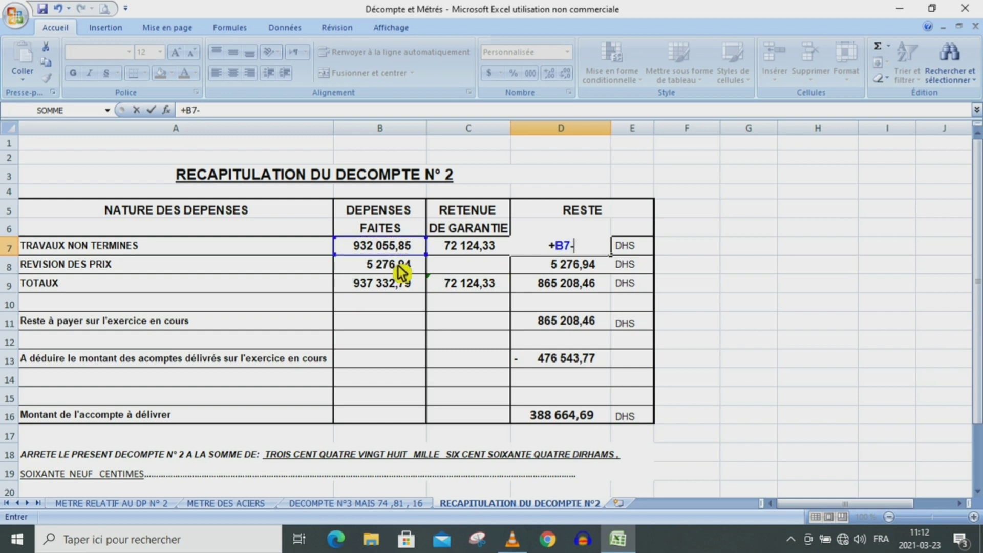
left_click(466, 251)
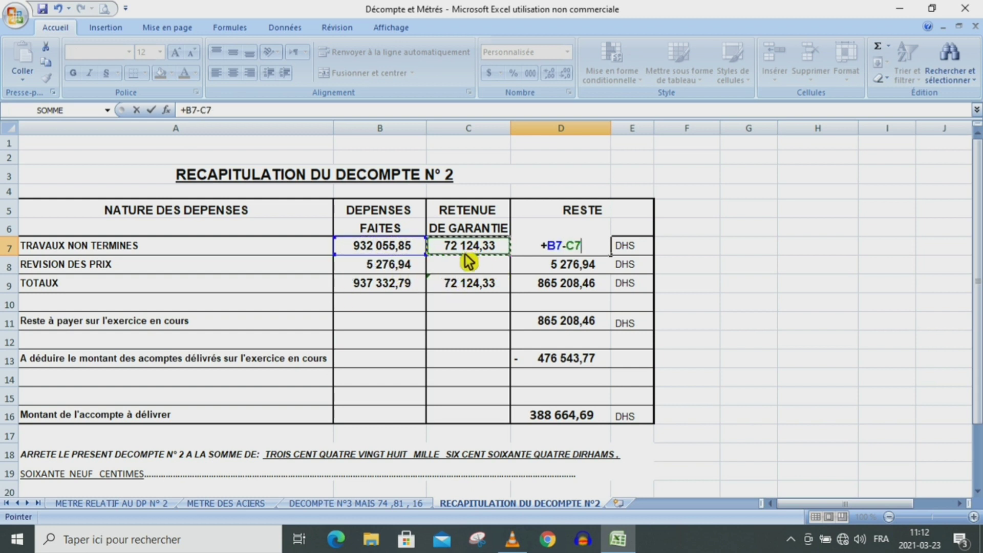
key("Return")
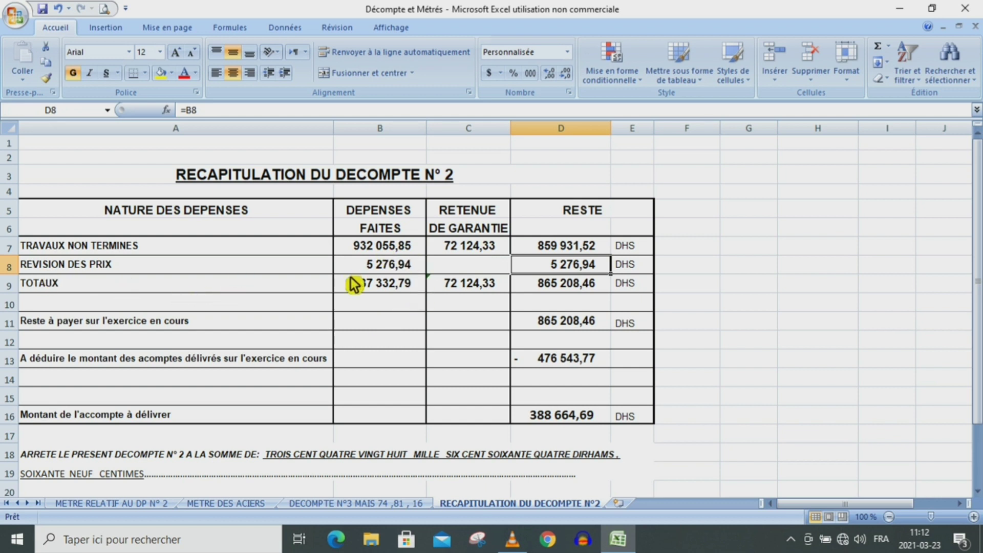
left_click(388, 271)
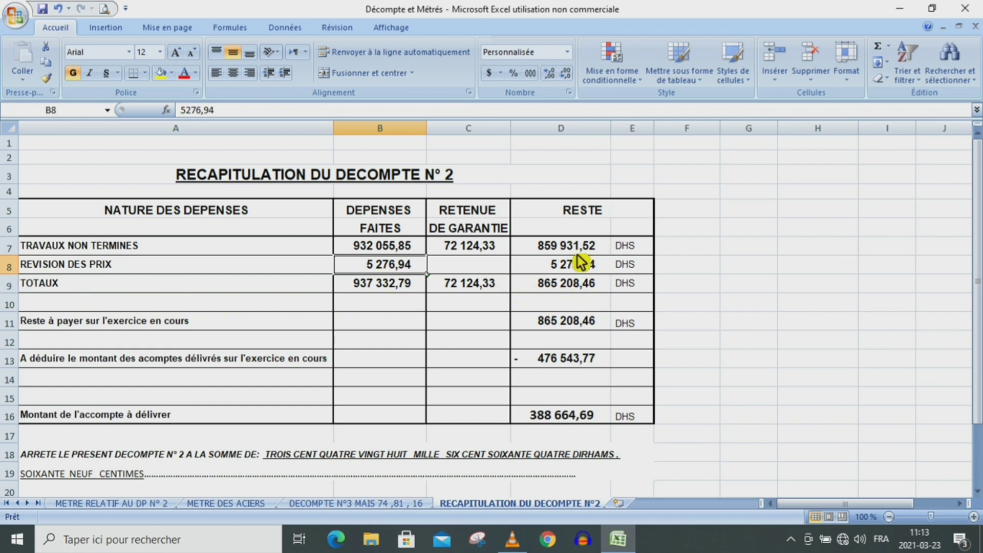
Step: Make the TOTAUX Reste cell D9 sum D7 and D8, giving 865 208,46
left_click(581, 292)
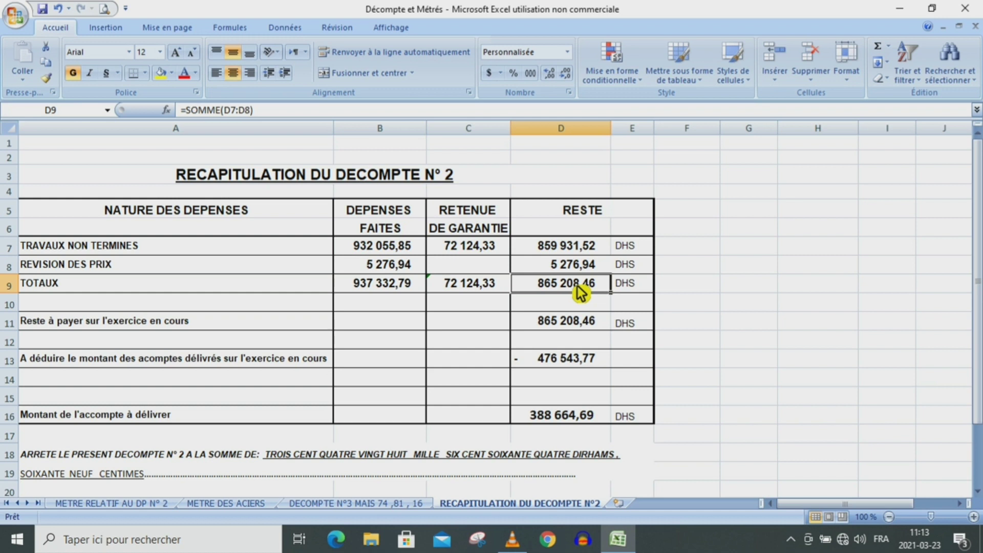
type("+")
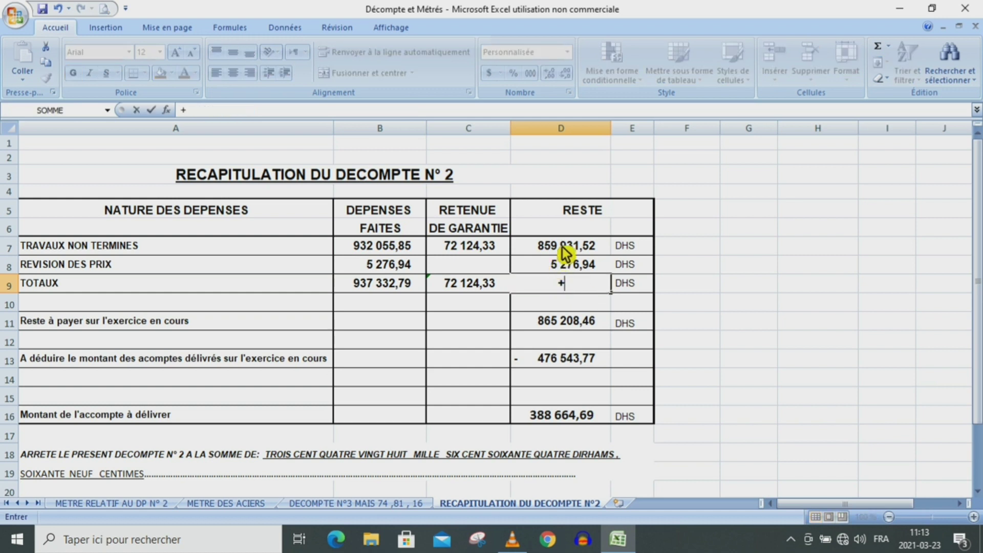
left_click(564, 253)
type("+")
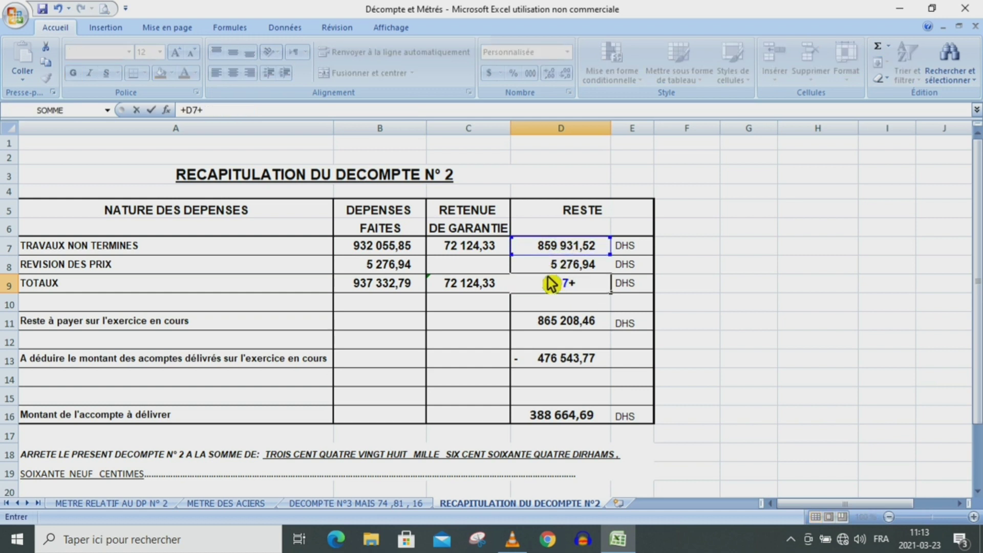
left_click(556, 266)
key("Return")
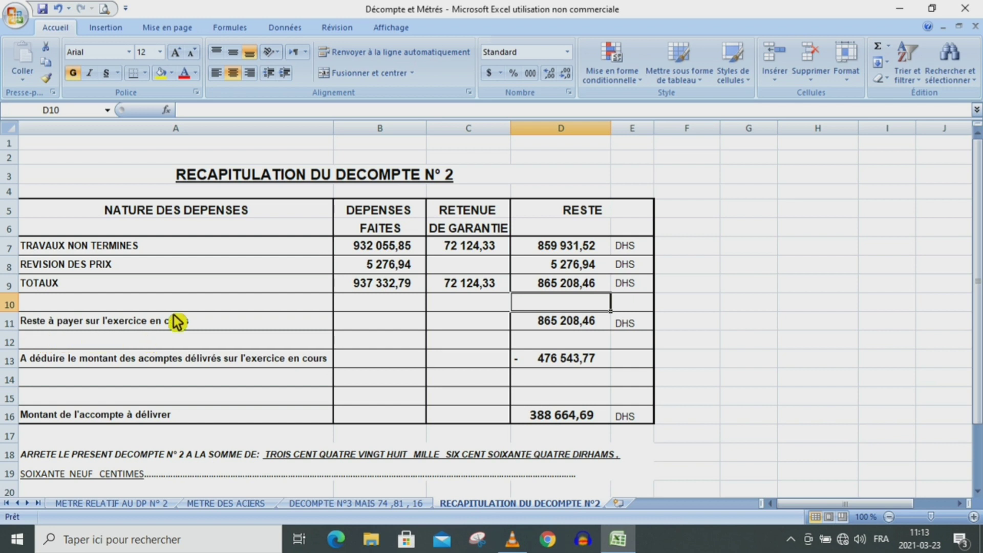
left_click(577, 288)
Step: Set D11 to +D9 so Reste à payer repeats the total, then review D13 and D16
left_click(551, 326)
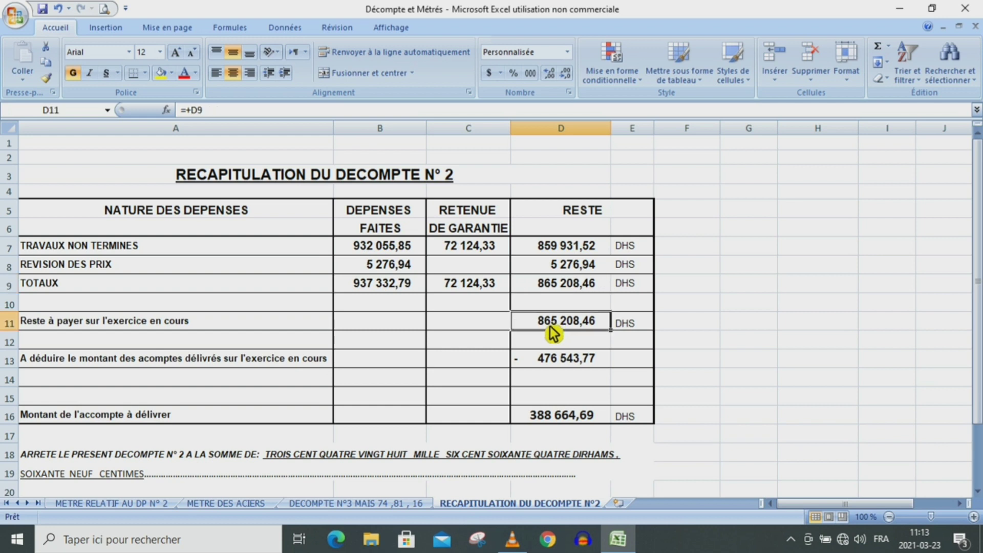
type("+")
left_click(551, 289)
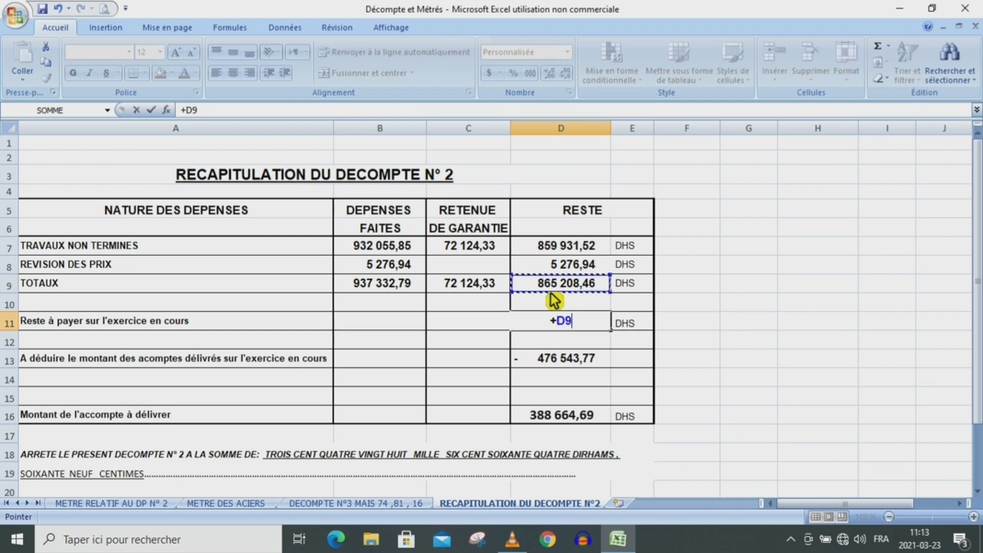
key("Return")
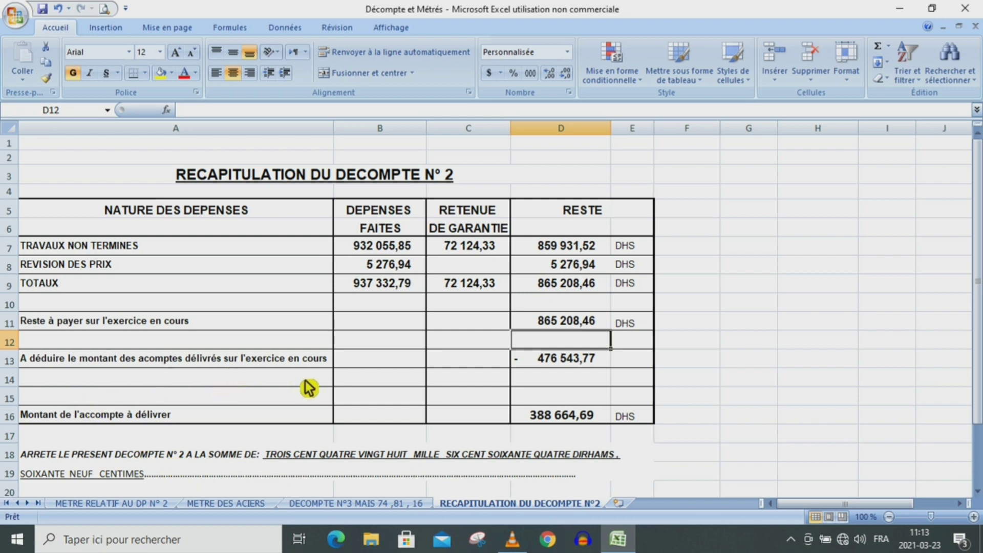
left_click(576, 363)
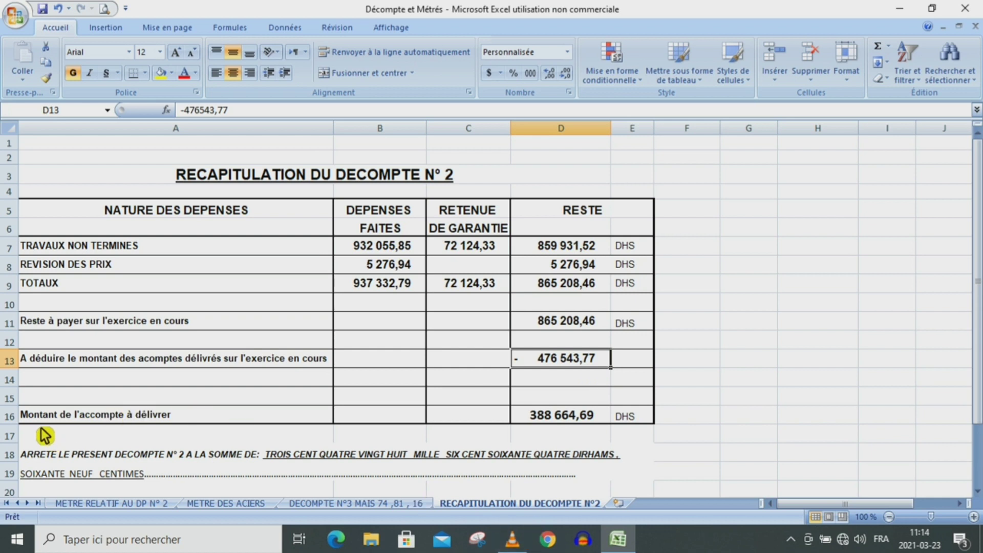
left_click(575, 424)
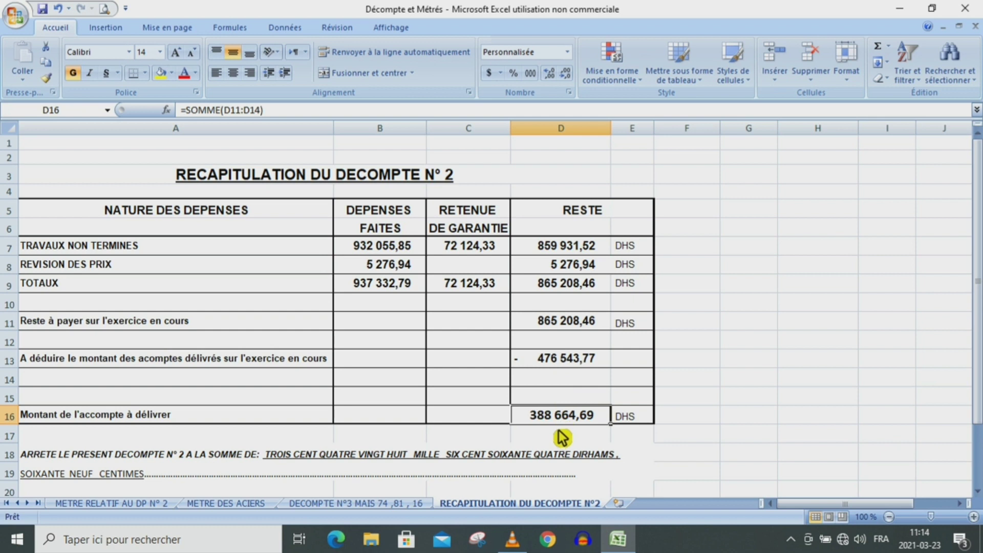
Step: Replace D16 with the formula +D11+D13, keeping the accompte at 388 664,69
type("+")
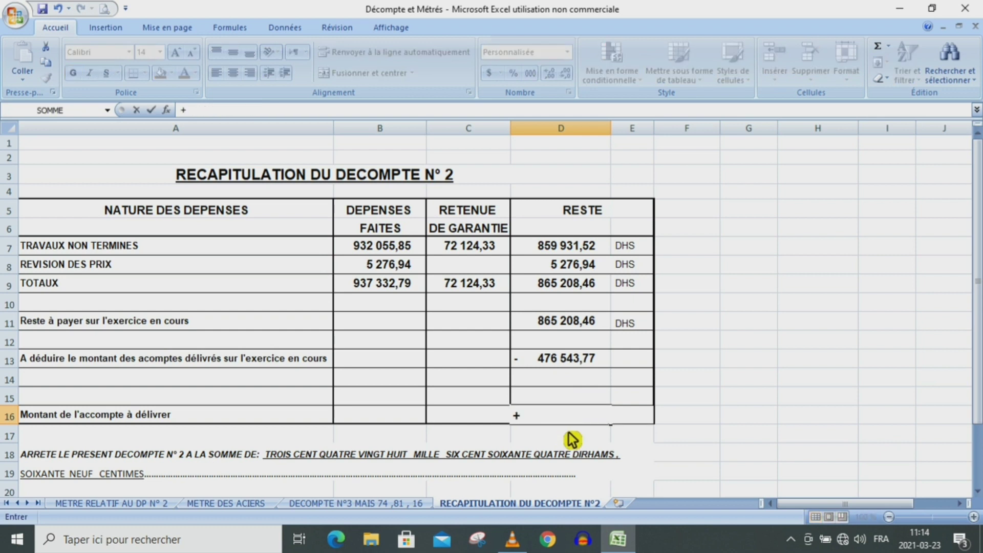
left_click(569, 327)
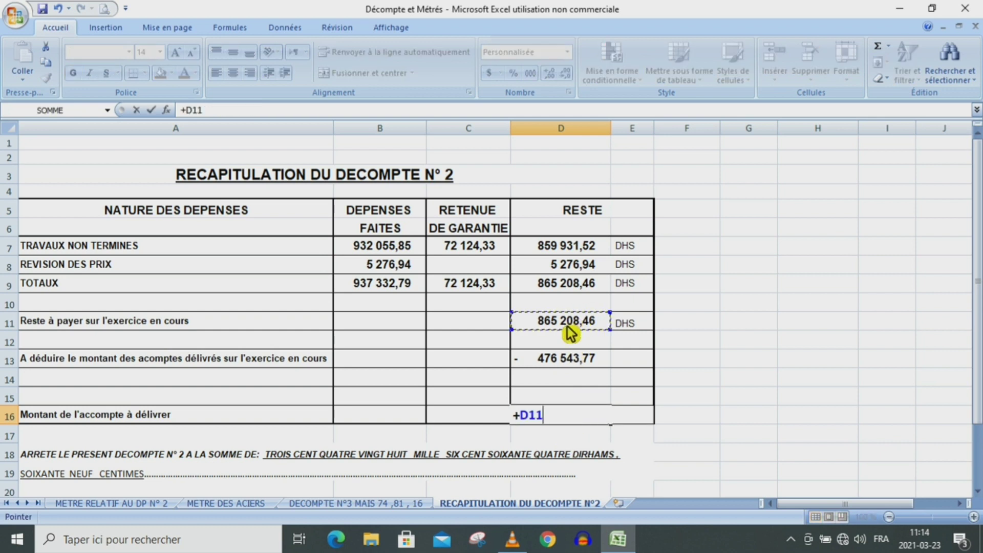
type("+")
left_click(555, 362)
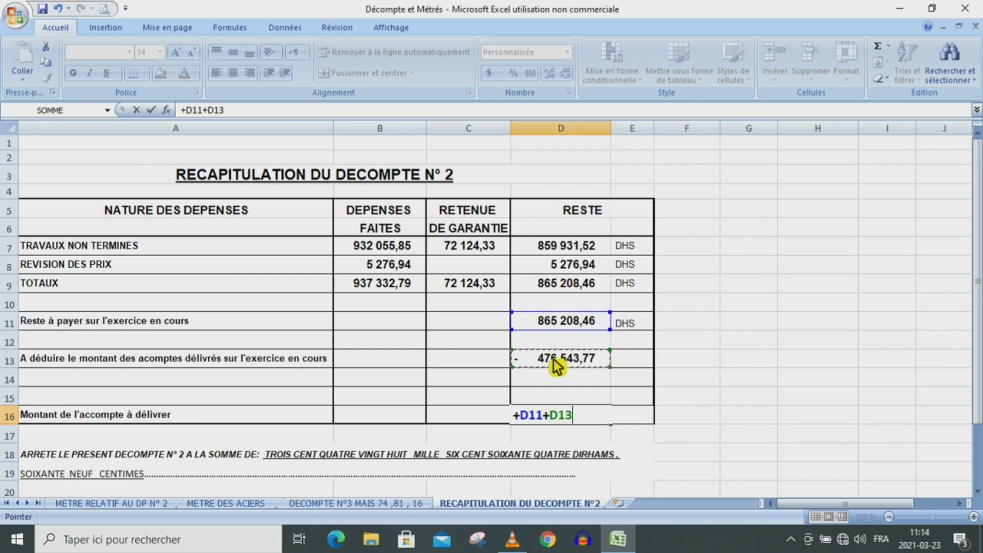
key("Return")
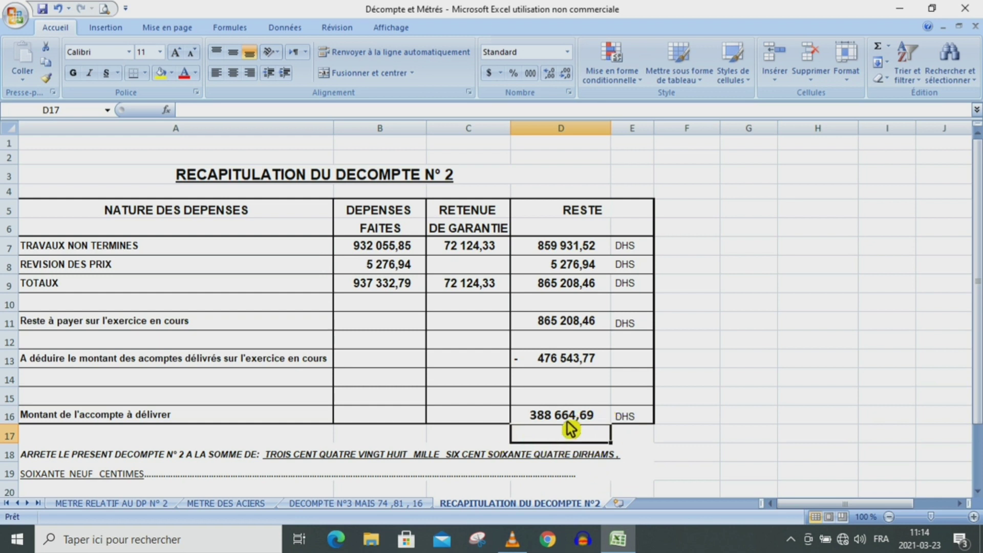
left_click_drag(976, 287, 976, 310)
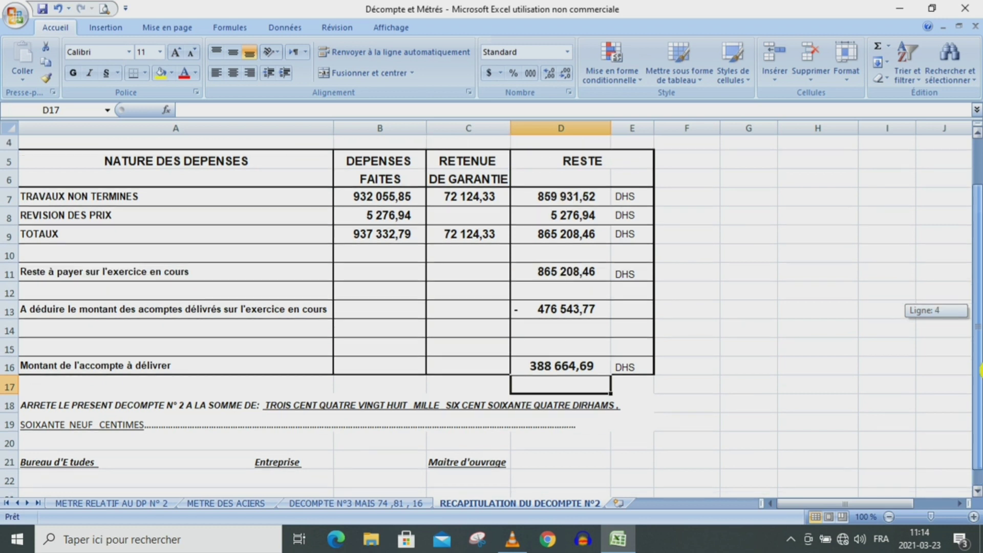
left_click_drag(978, 369, 978, 409)
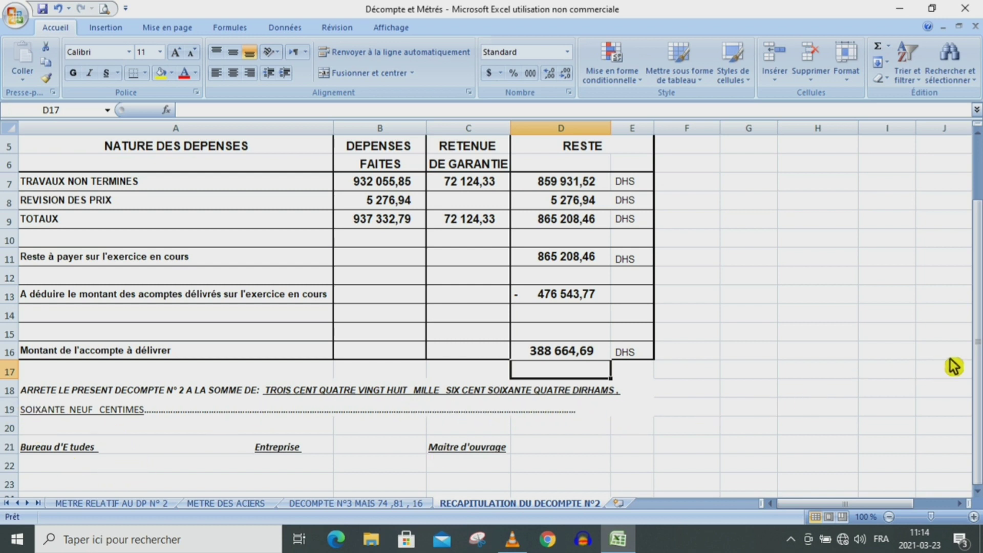
left_click(978, 355)
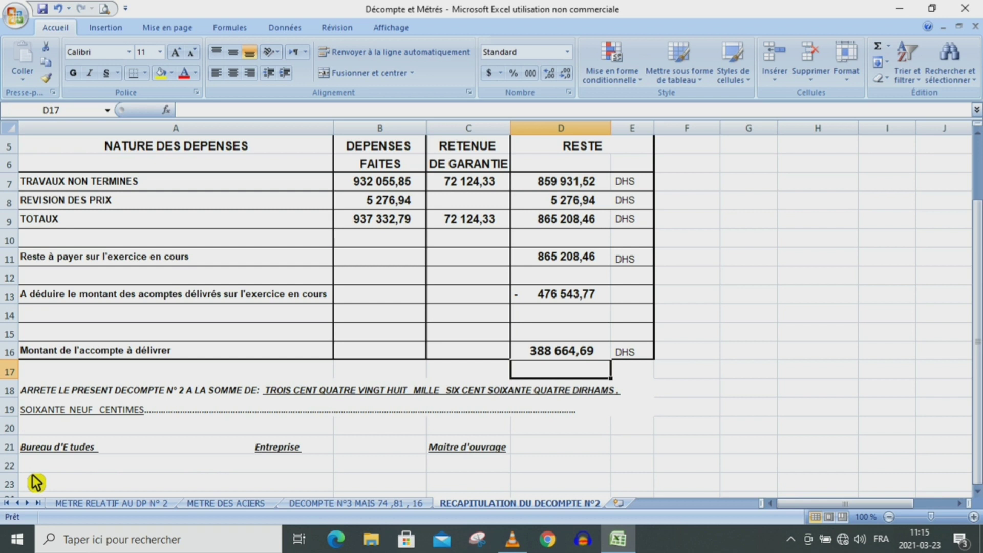
left_click_drag(979, 302, 980, 302)
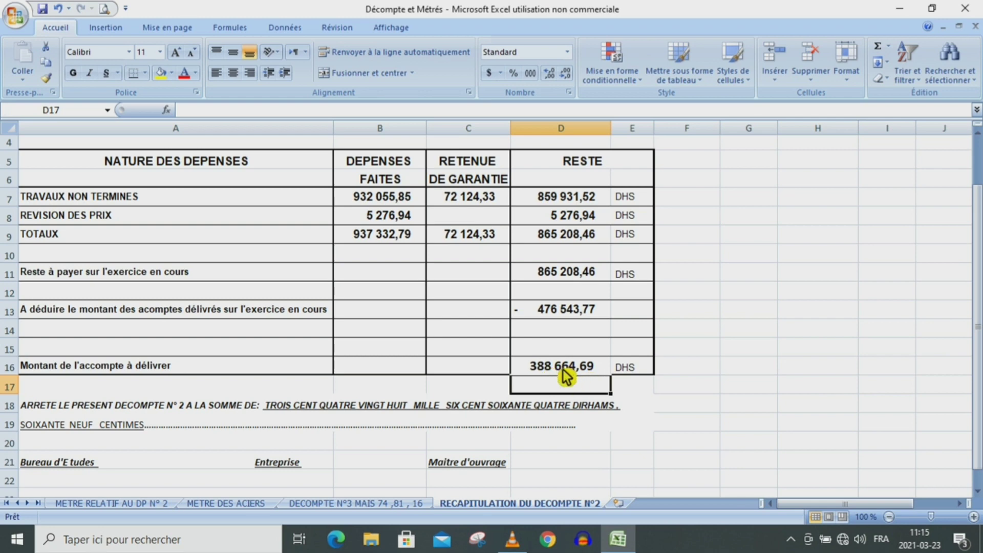
Step: Link J12 on the Décompte provisoire sheet to Récapitulation D16, showing 388 664,69 DHS
left_click(333, 506)
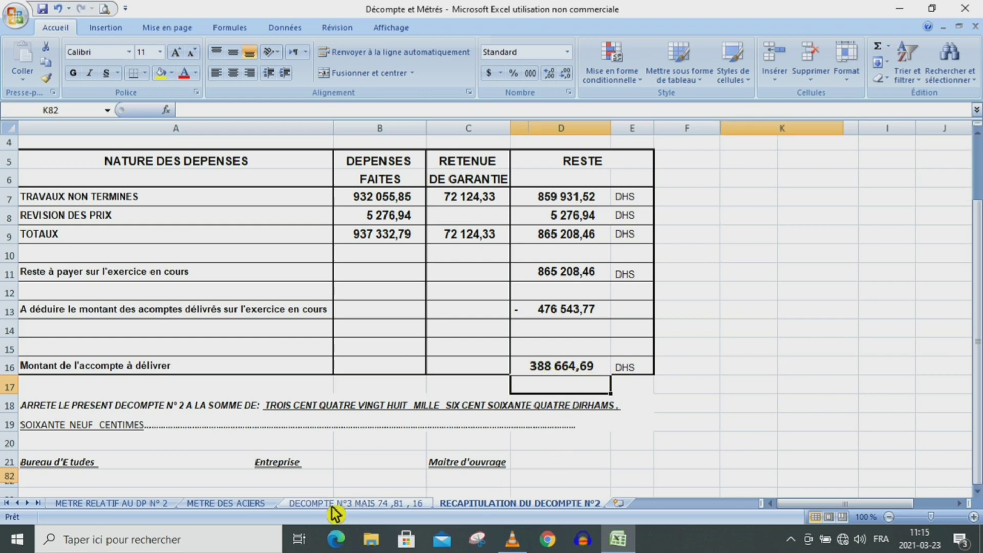
scroll(732, 293, "up", 15)
scroll(732, 294, "up", 6)
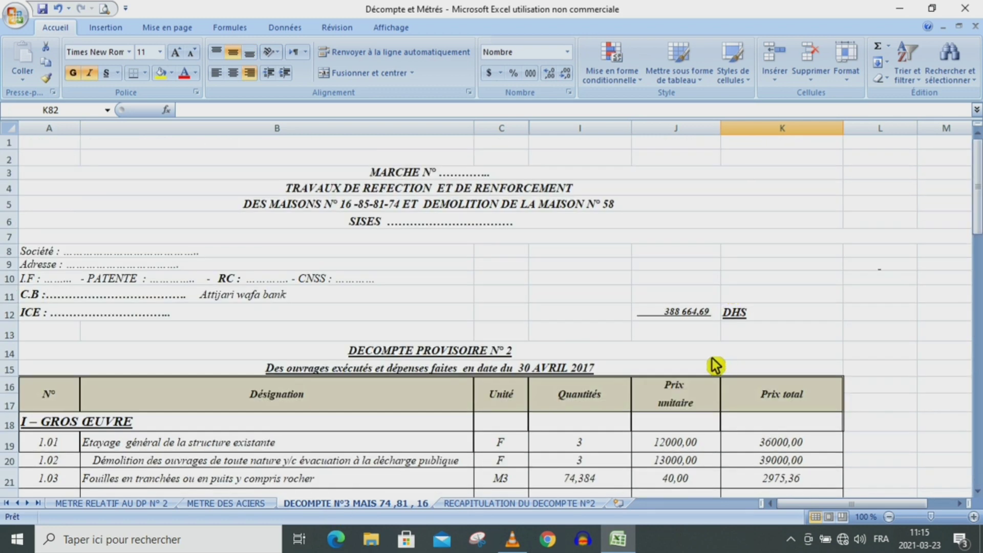
left_click(675, 318)
type("+")
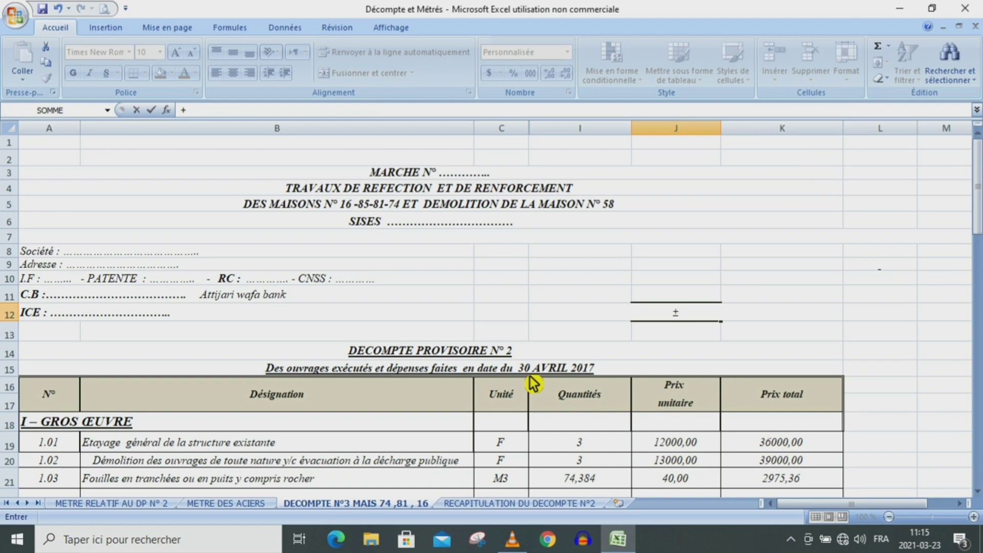
left_click(512, 505)
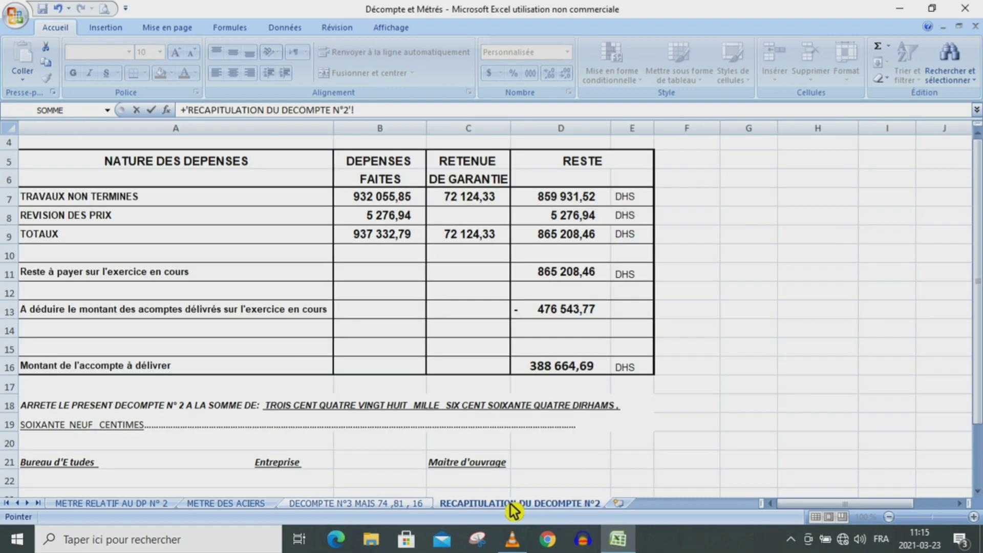
left_click(567, 371)
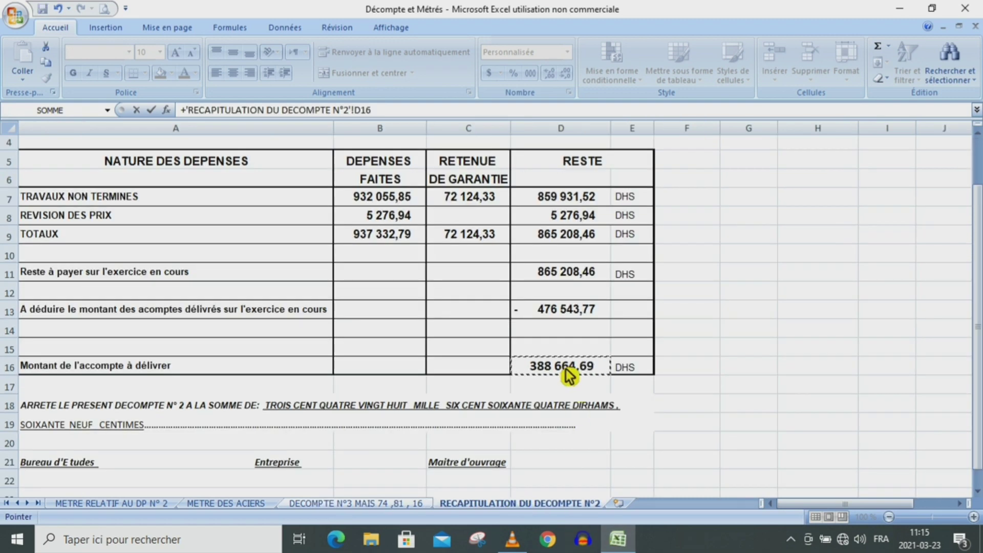
key("Return")
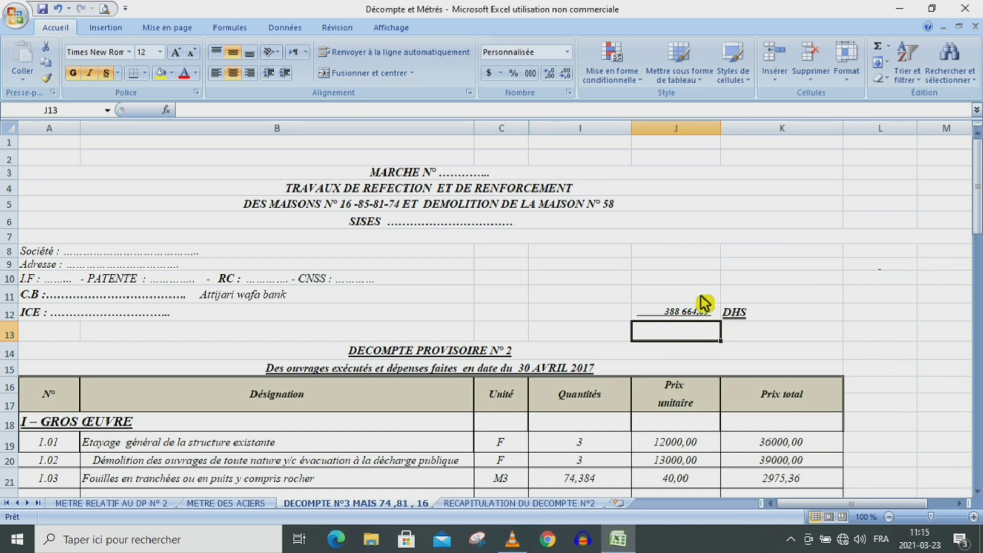
key("ctrl+Page_Down")
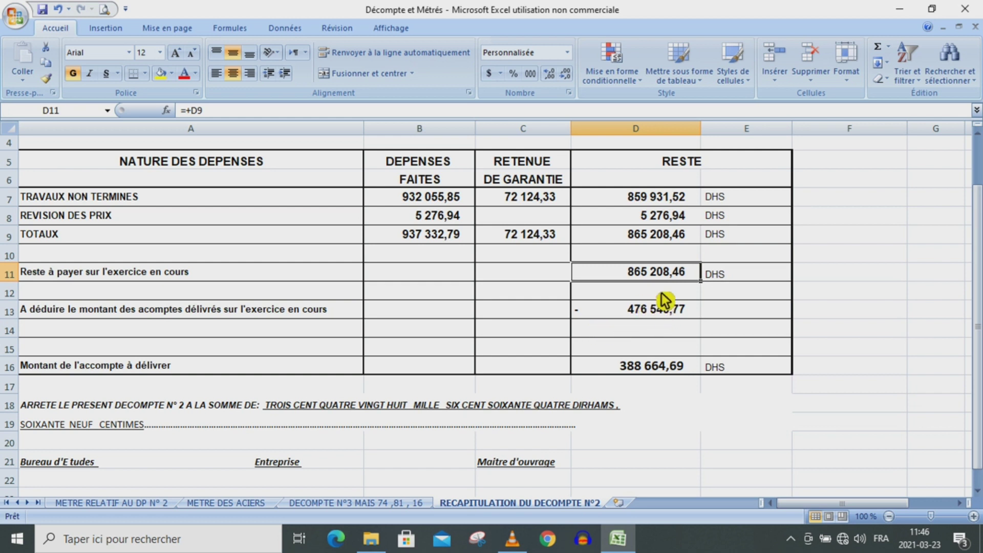
Step: Enter a trial formula +D11-D13 in F16
left_click(807, 367)
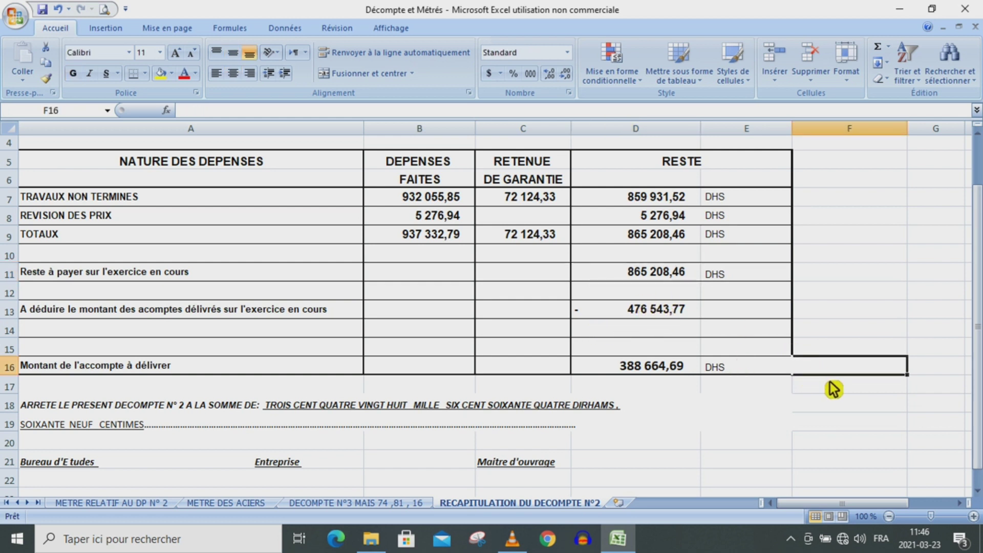
type("+")
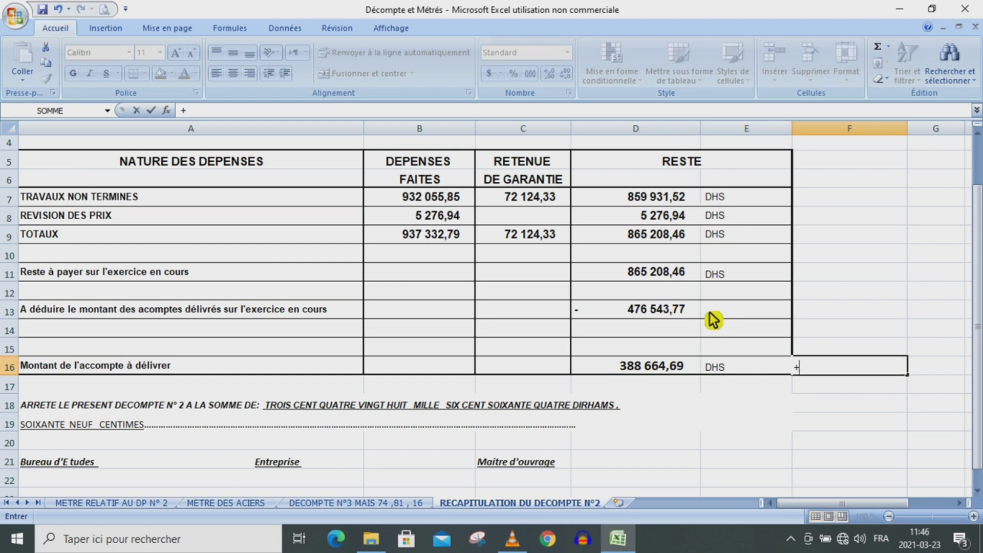
left_click(627, 280)
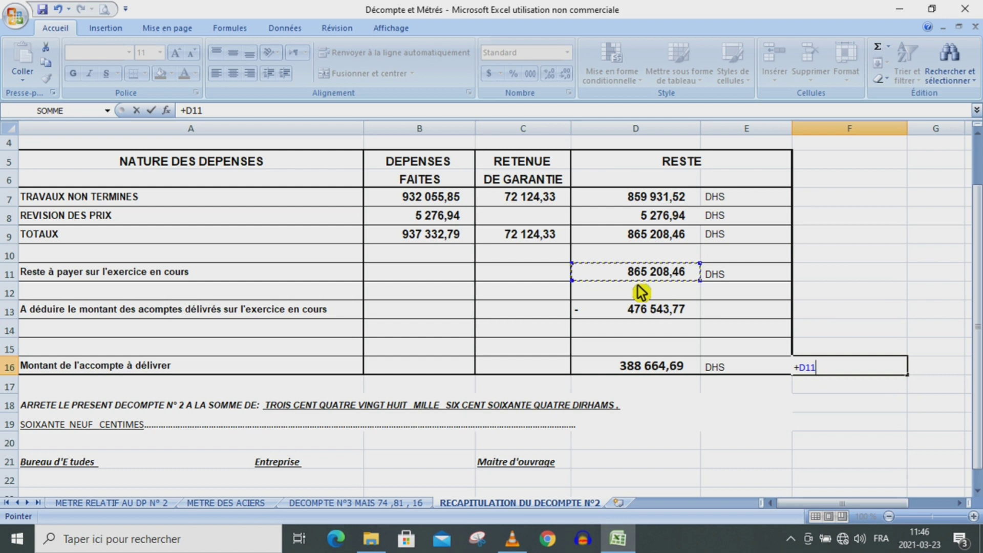
type("-")
left_click(650, 313)
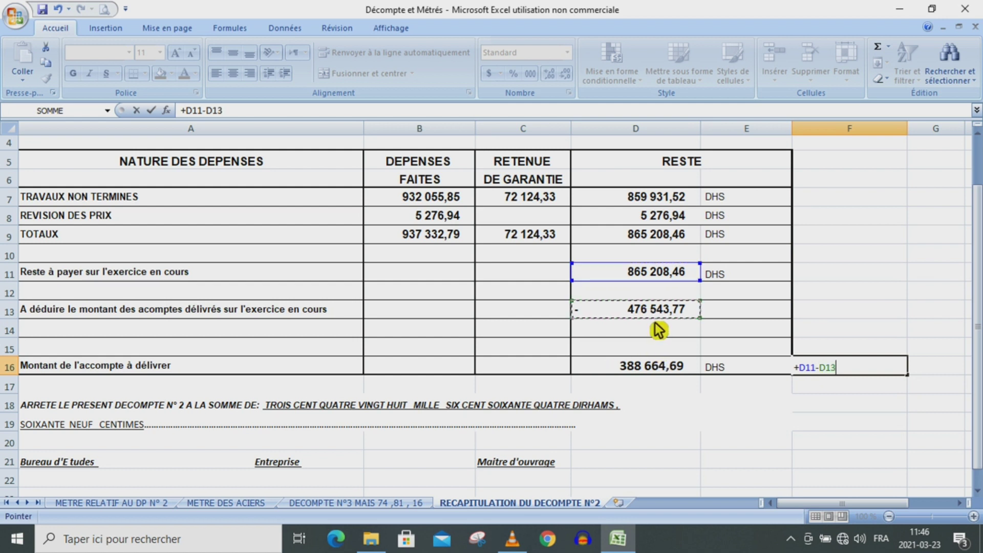
key("Return")
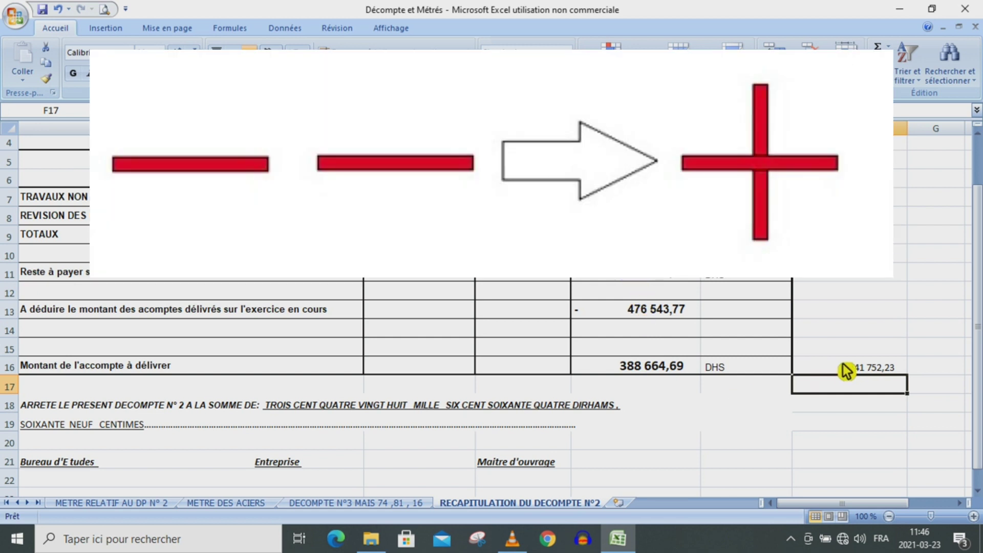
Step: Redo the F16 trial formula as +D11+D13
left_click(848, 372)
type("+")
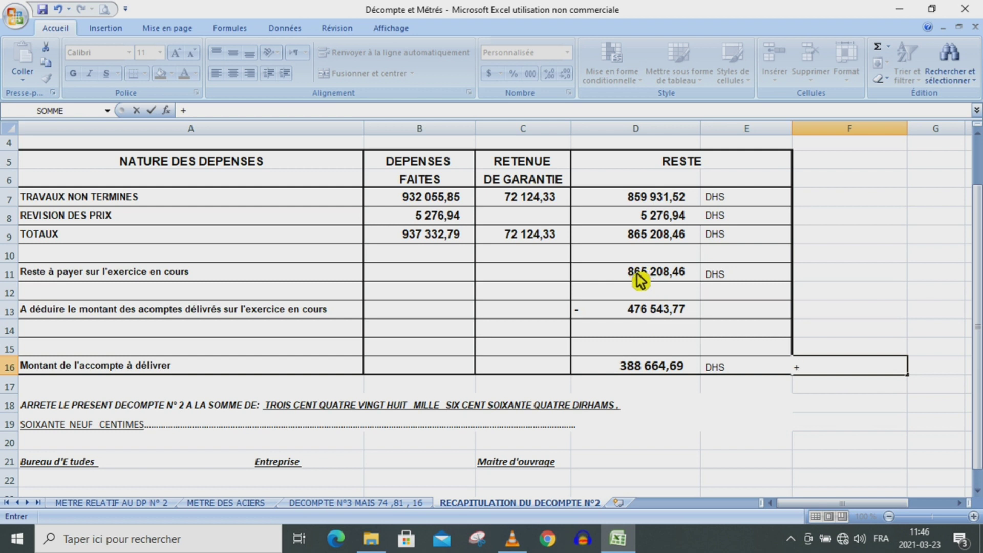
left_click(639, 277)
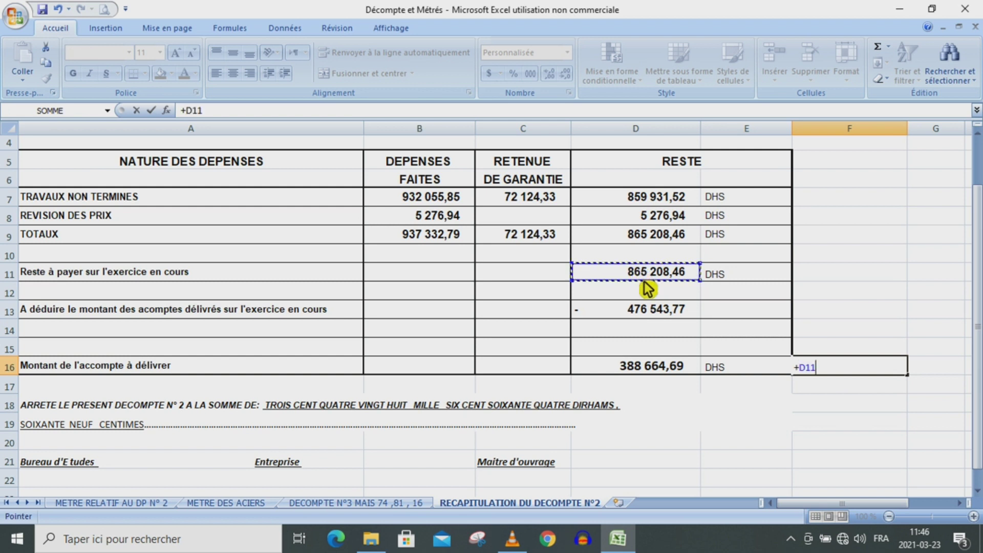
type("+")
left_click(632, 315)
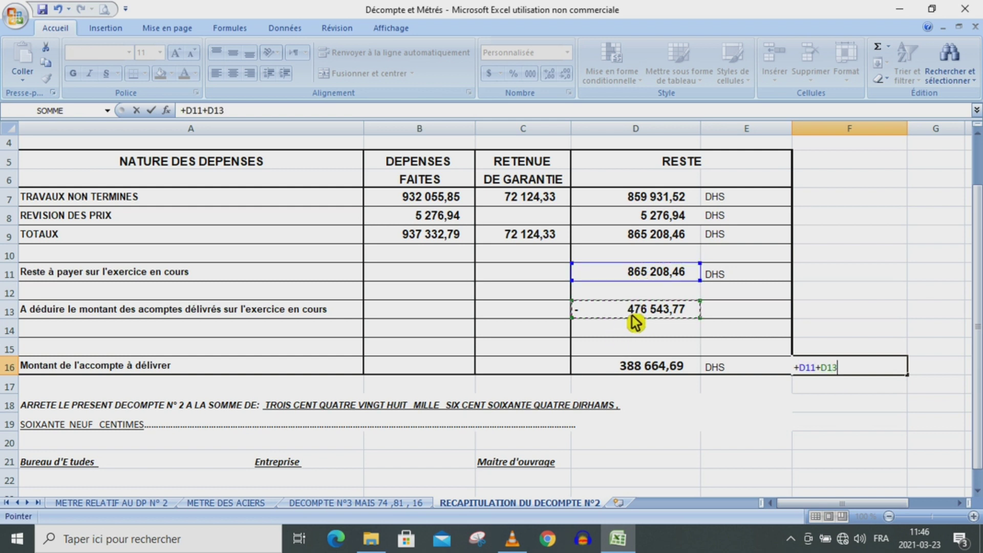
key("Return")
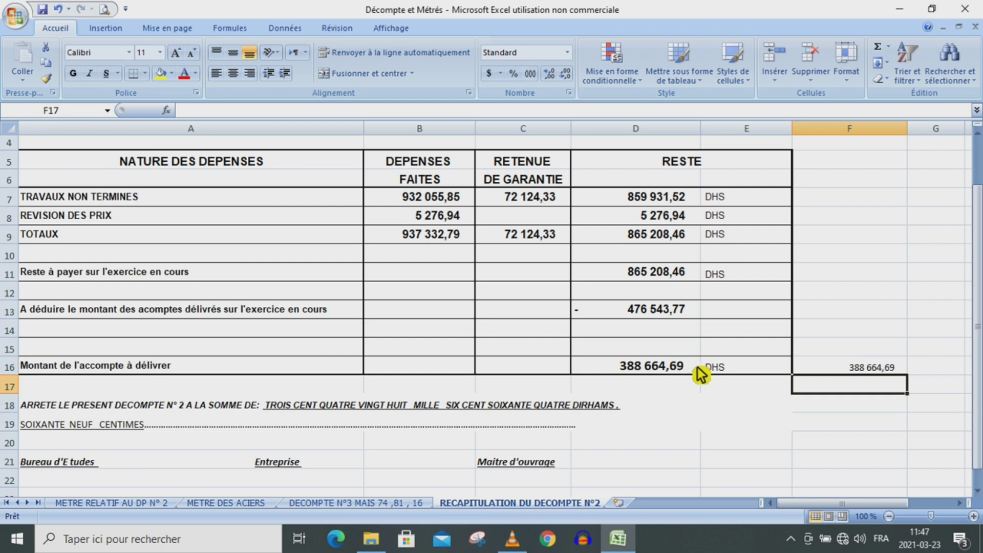
Step: Clear the contents of F16 and return to the DECOMPTE N°3 sheet
left_click(871, 370)
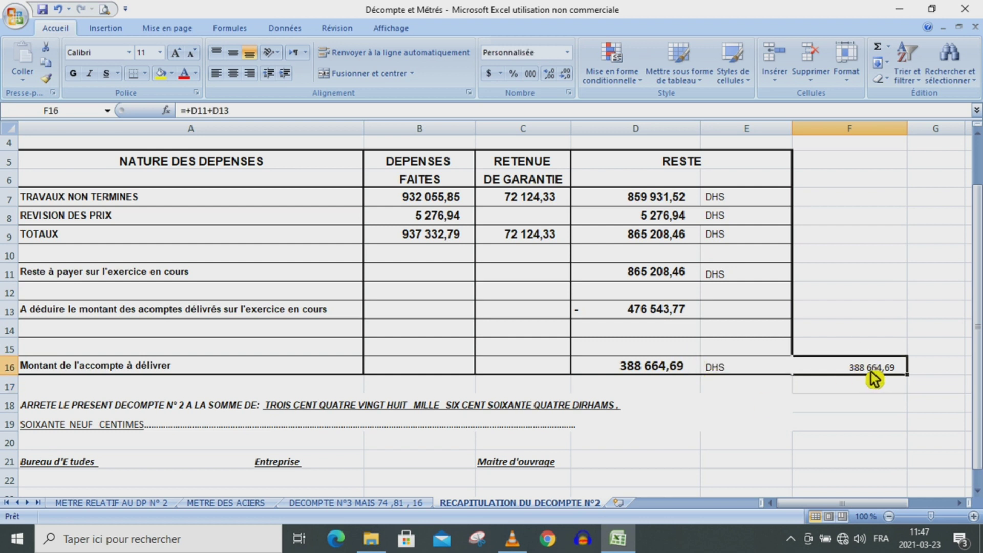
right_click(870, 371)
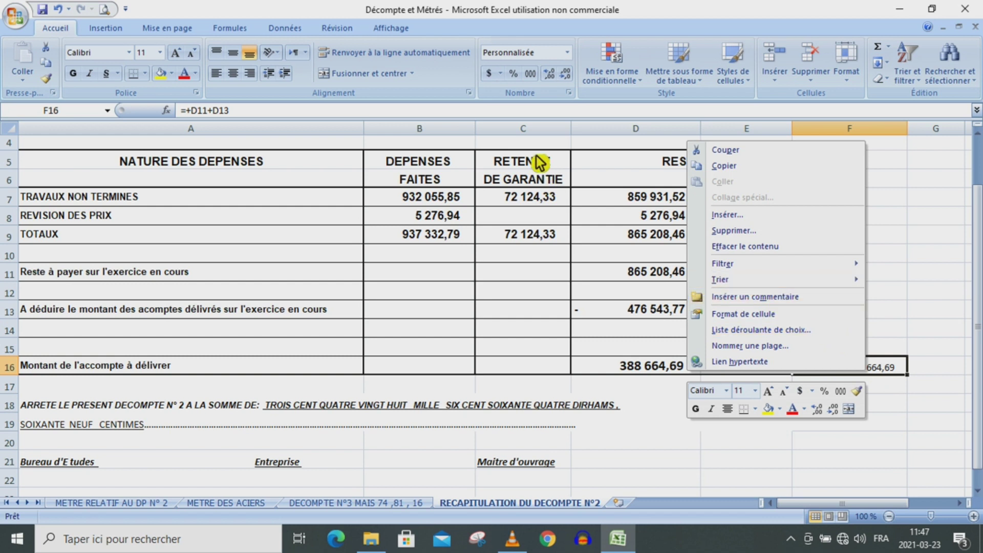
left_click(739, 248)
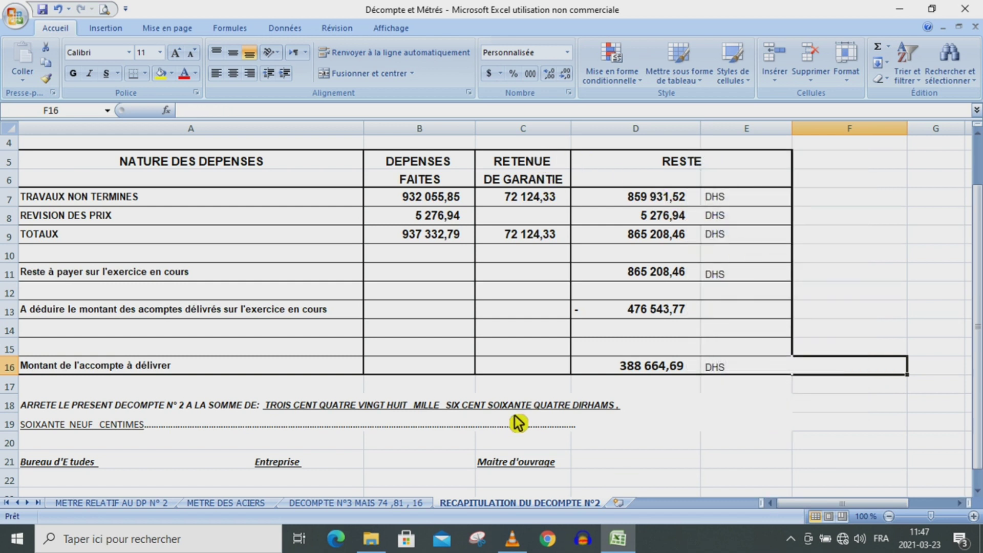
left_click(342, 506)
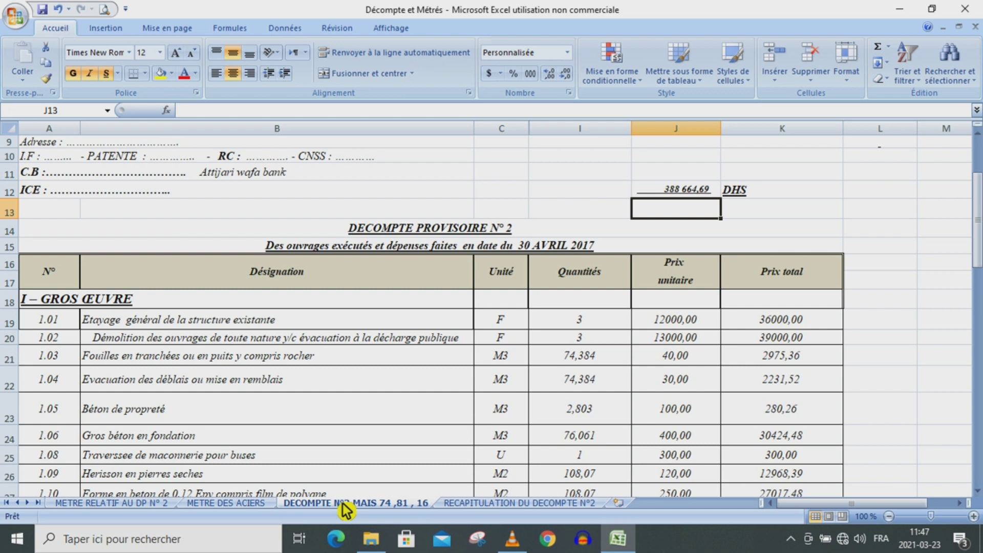
Step: Inspect the K19 price formula without changing it and widen column L
left_click(776, 323)
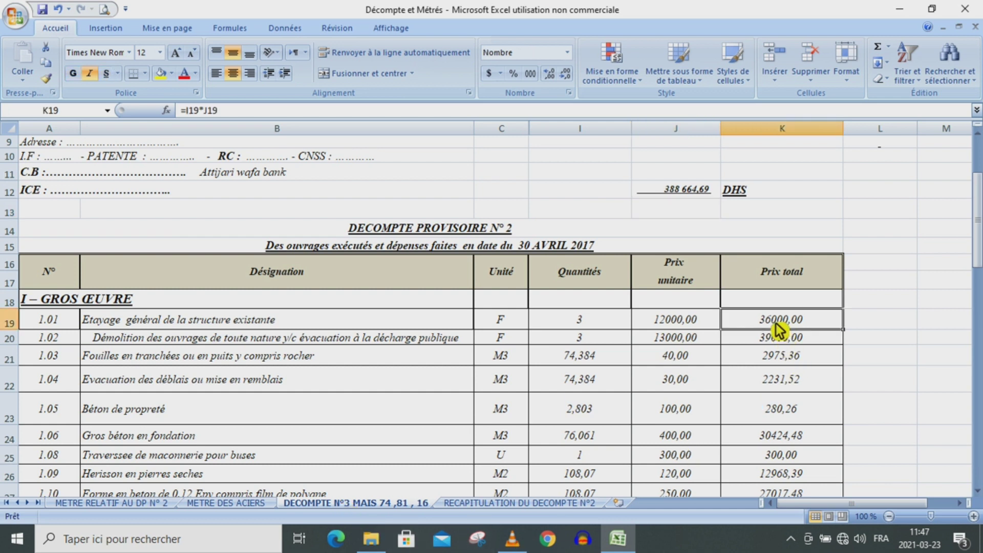
double_click(768, 325)
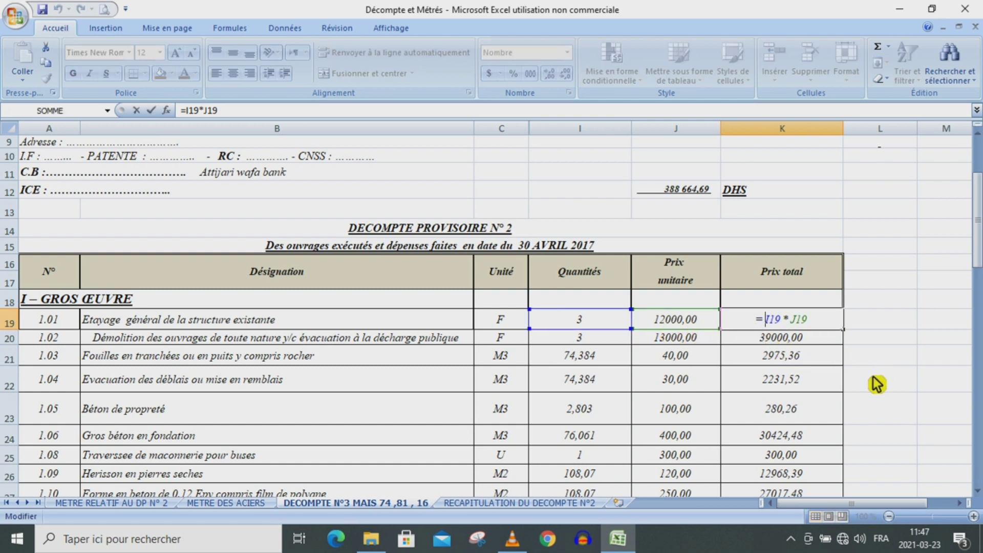
key("ctrl+Return")
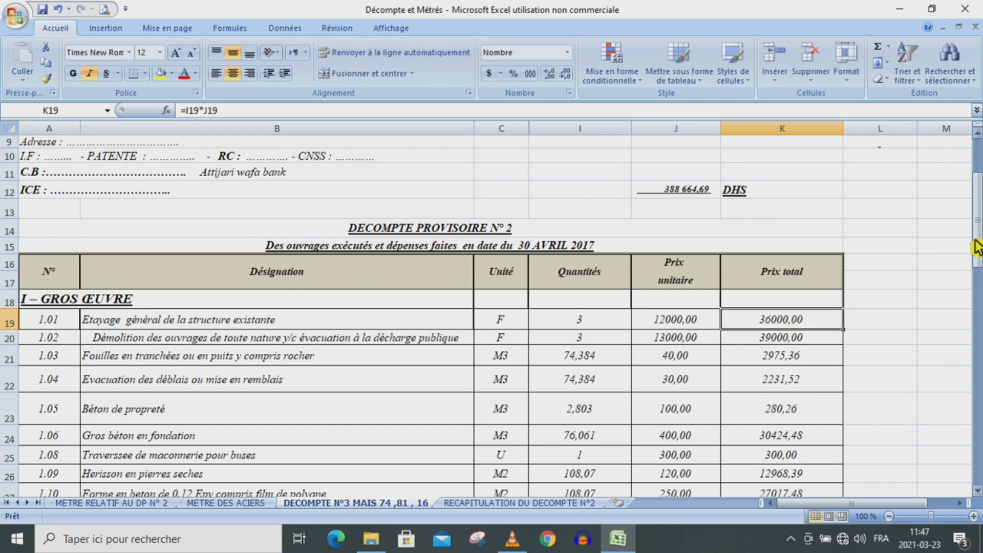
left_click_drag(977, 234, 977, 241)
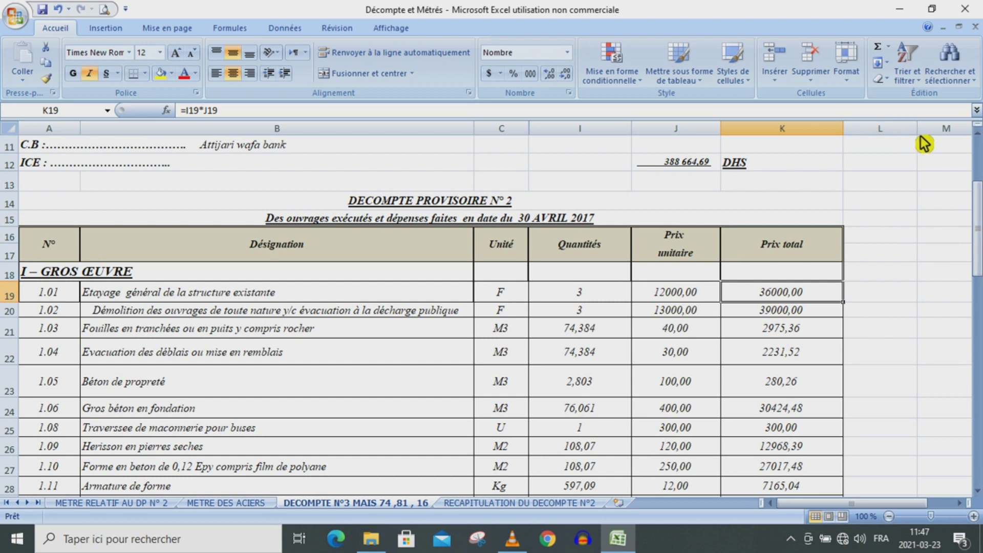
left_click_drag(916, 129, 970, 148)
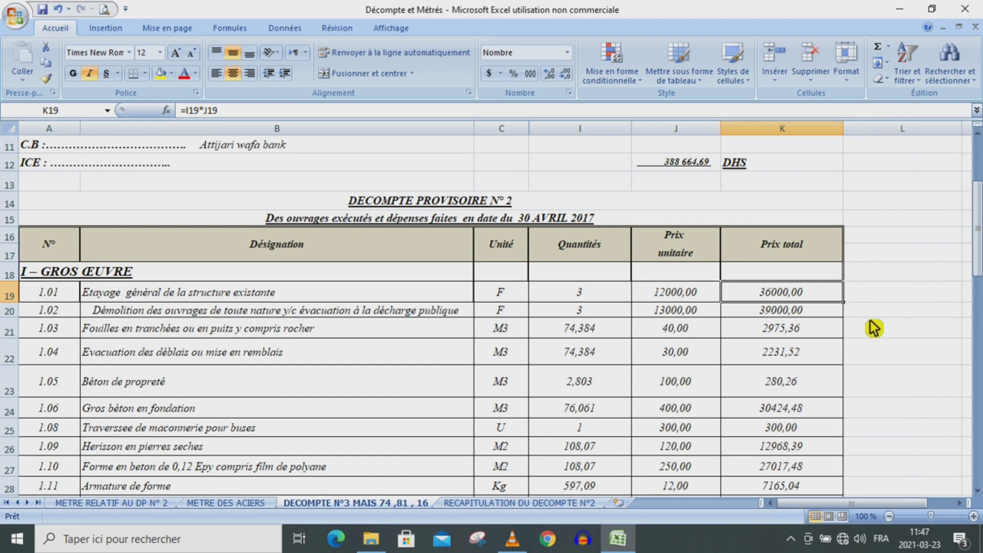
Step: Enter +J19*I19 in L19 (36000) and fill it down through row 78
left_click(889, 297)
type("+")
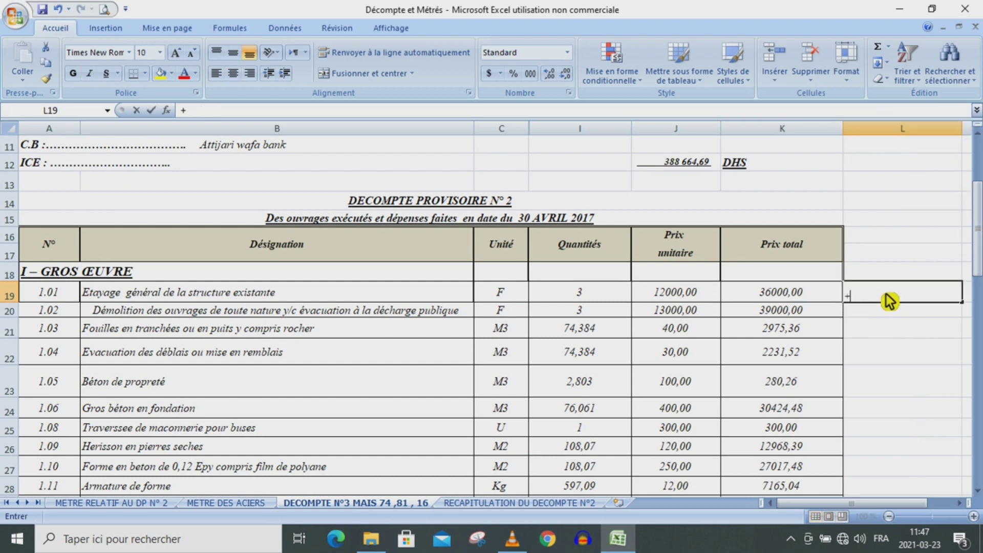
left_click(681, 298)
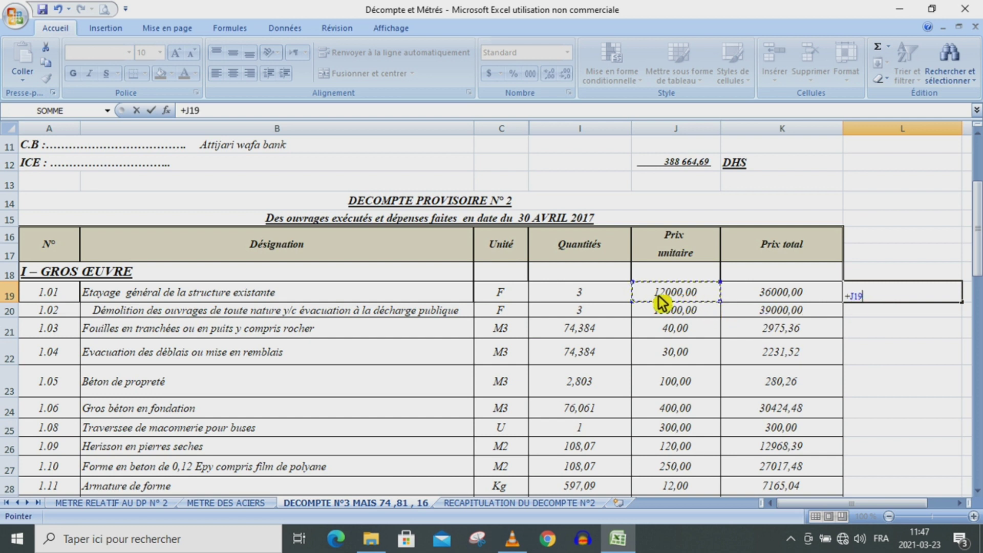
type("*")
left_click(598, 296)
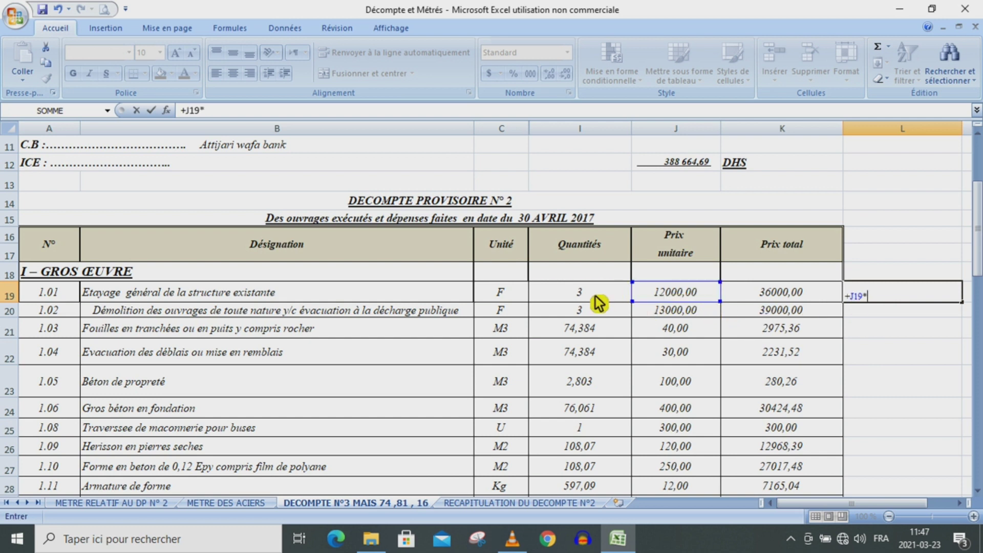
key("Return")
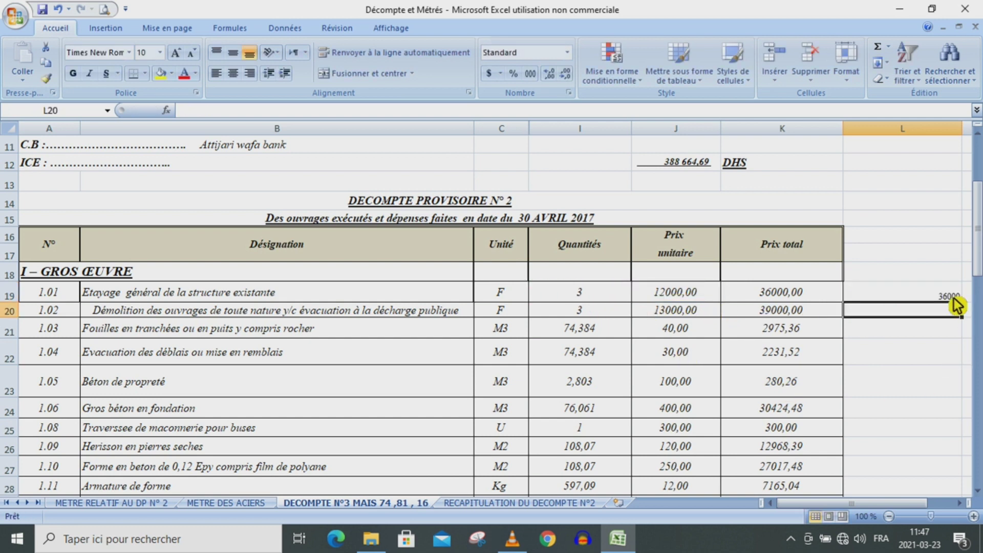
left_click(952, 297)
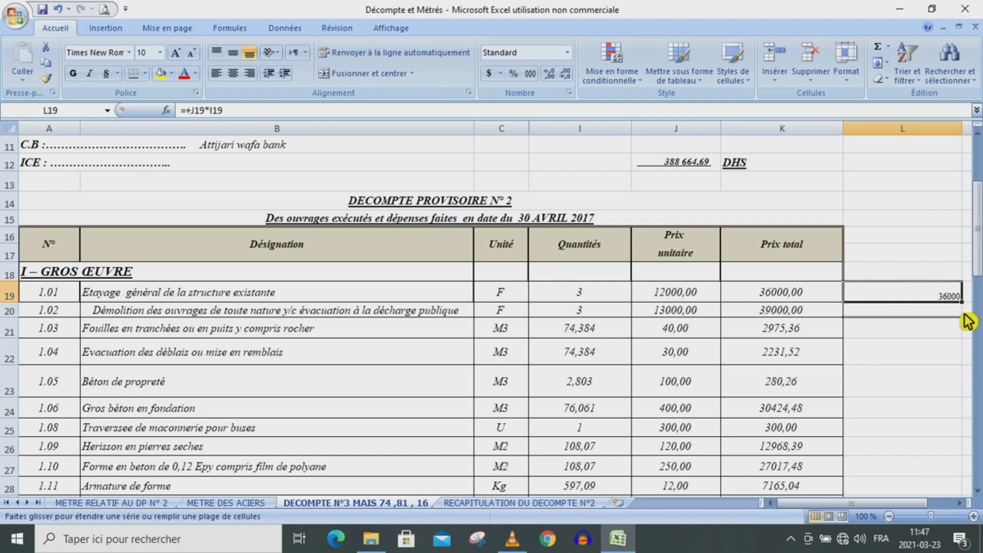
mouse_move(962, 303)
left_mouse_down()
mouse_move(916, 545)
mouse_move(886, 428)
left_mouse_up()
Step: AutoSum L19:L78 into L79 for a total HT of 776 713,21
left_click(873, 432)
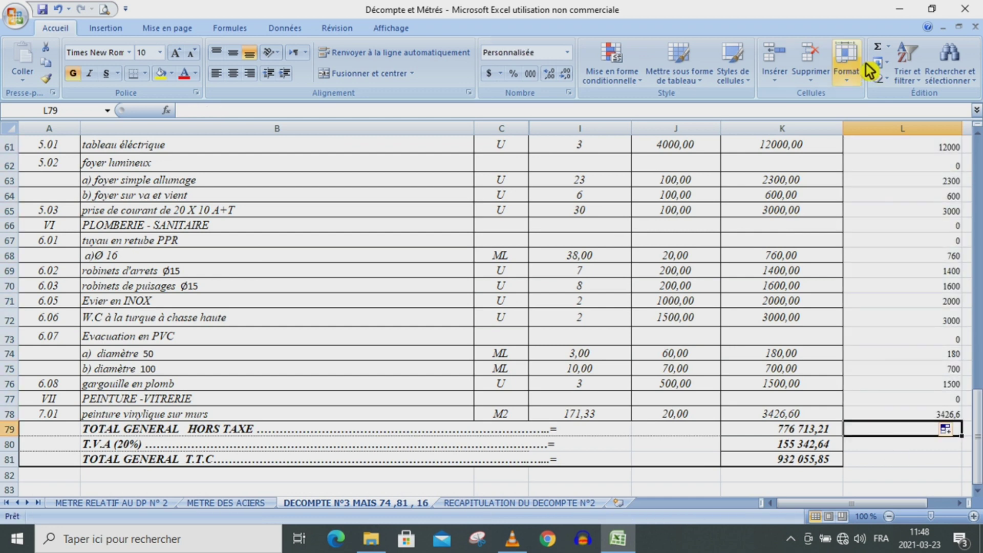
left_click(878, 47)
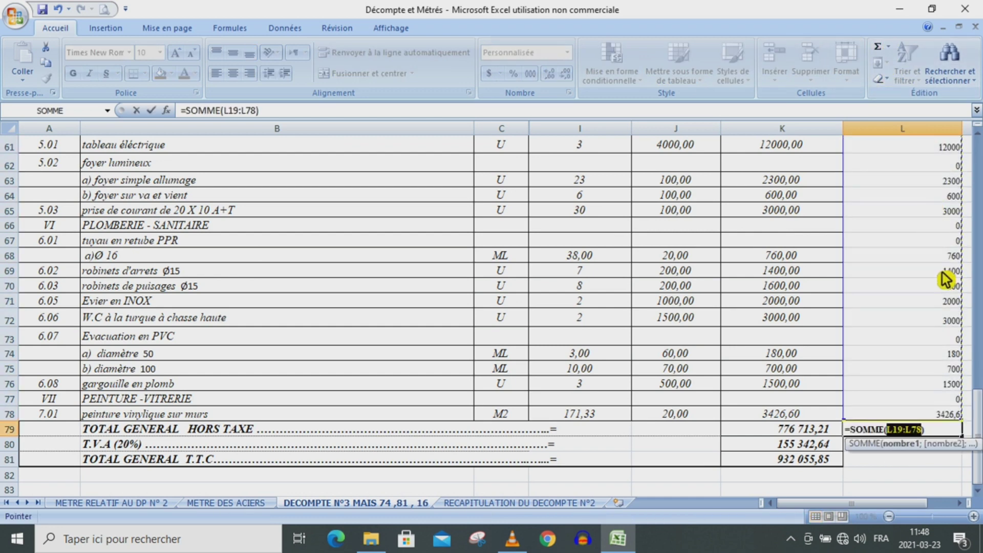
scroll(944, 279, "up", 15)
scroll(944, 279, "down", 10)
key("Return")
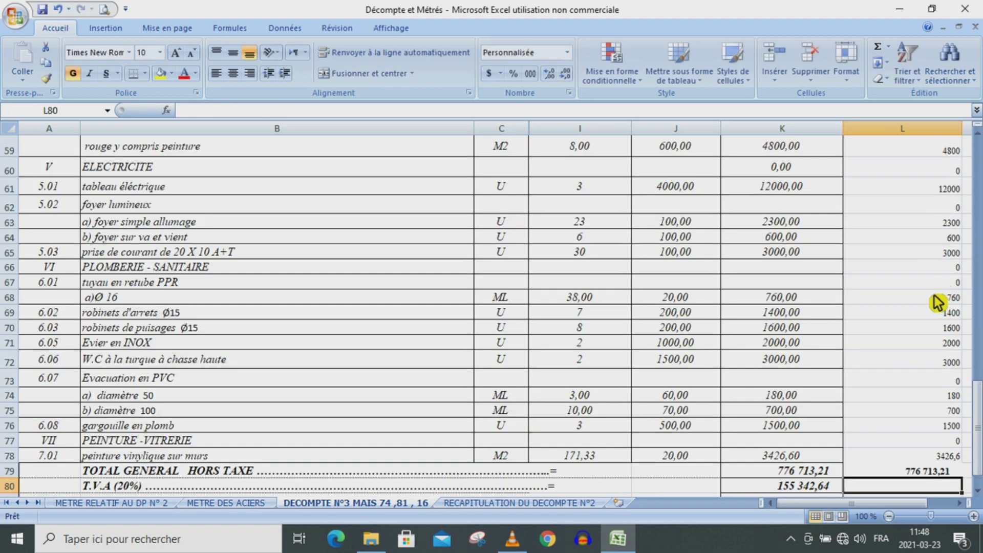
scroll(922, 348, "down", 7)
scroll(906, 397, "up", 7)
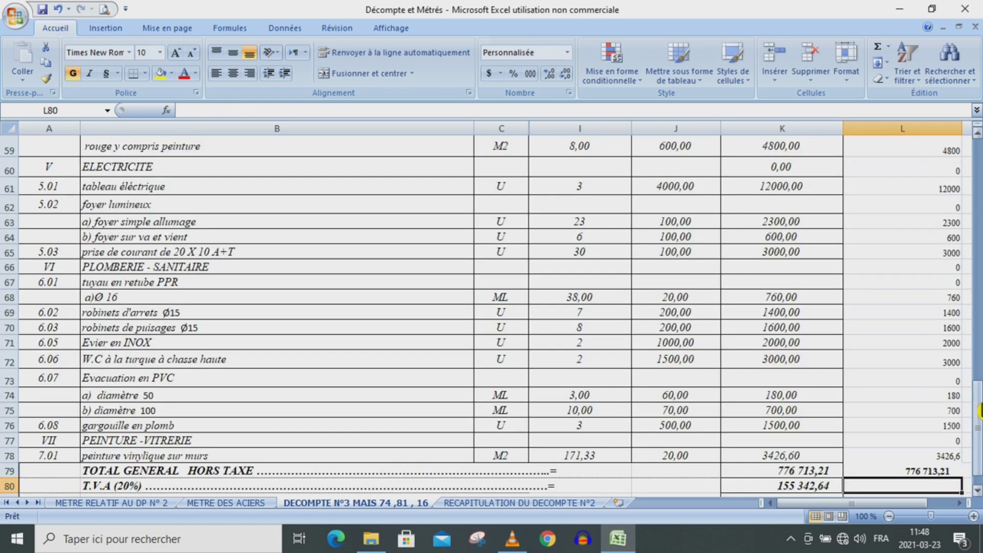
scroll(979, 410, "down", 1)
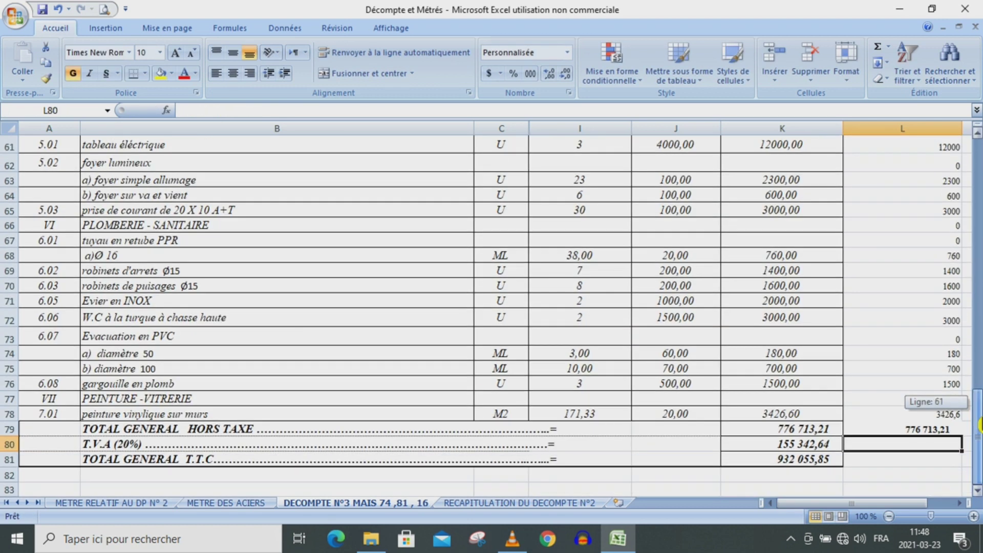
Step: Compute TVA 20% in L80 (155 342,64) and total TTC in L81 (932 055,85)
type("+")
left_click(905, 430)
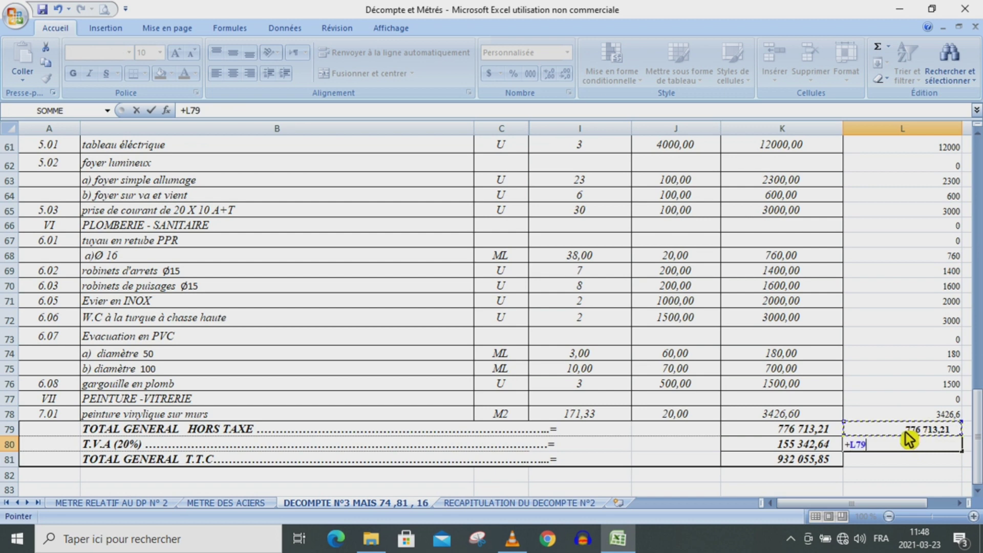
type("*")
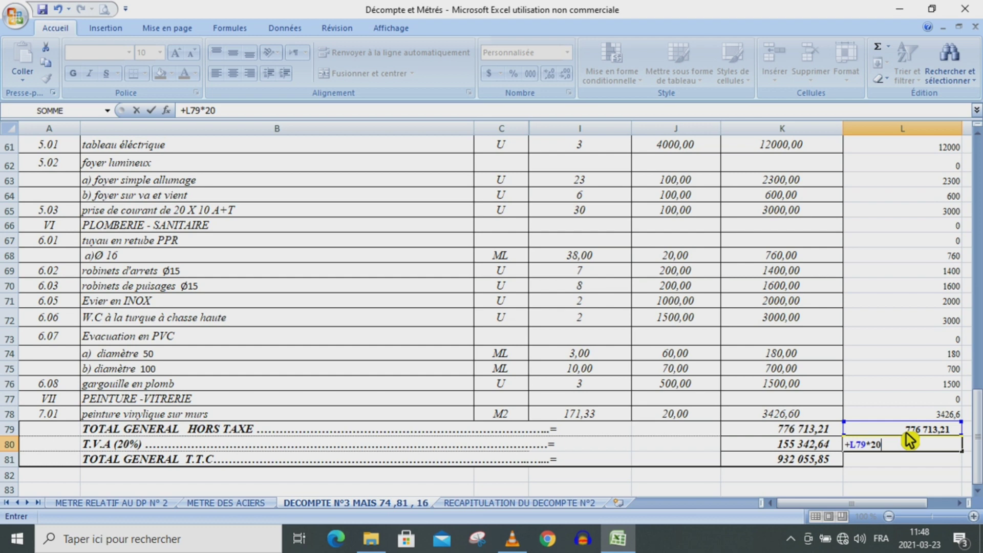
key("Return")
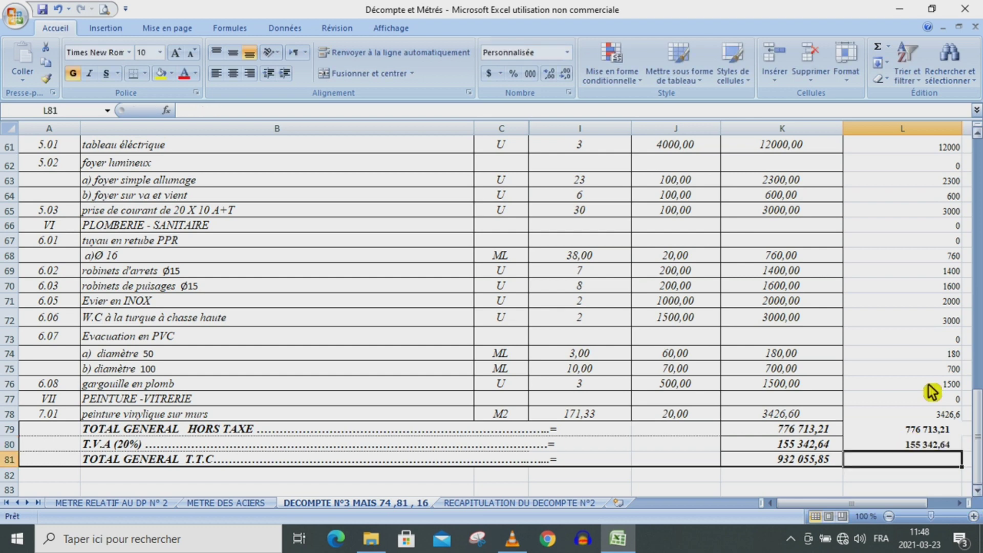
left_click(881, 48)
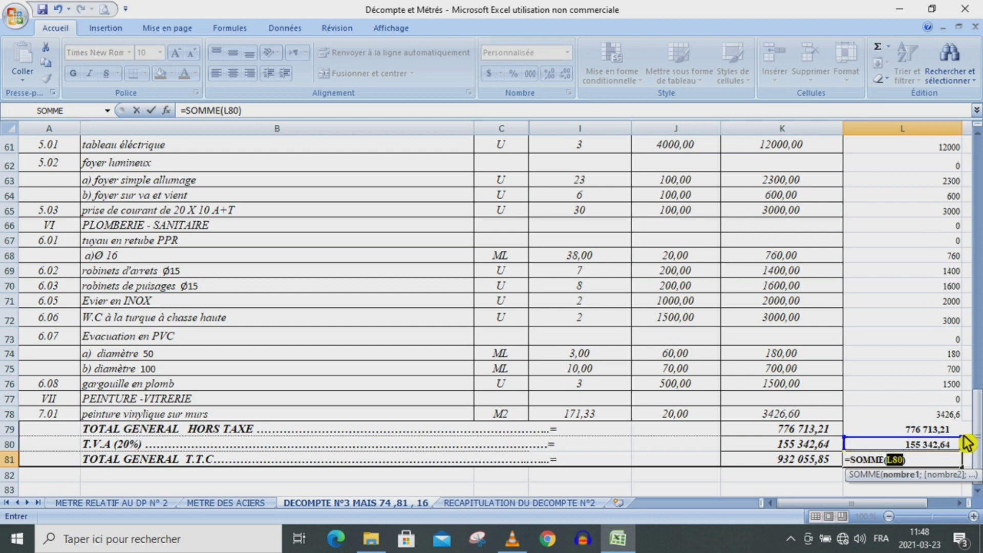
left_click_drag(964, 439, 959, 430)
key("Return")
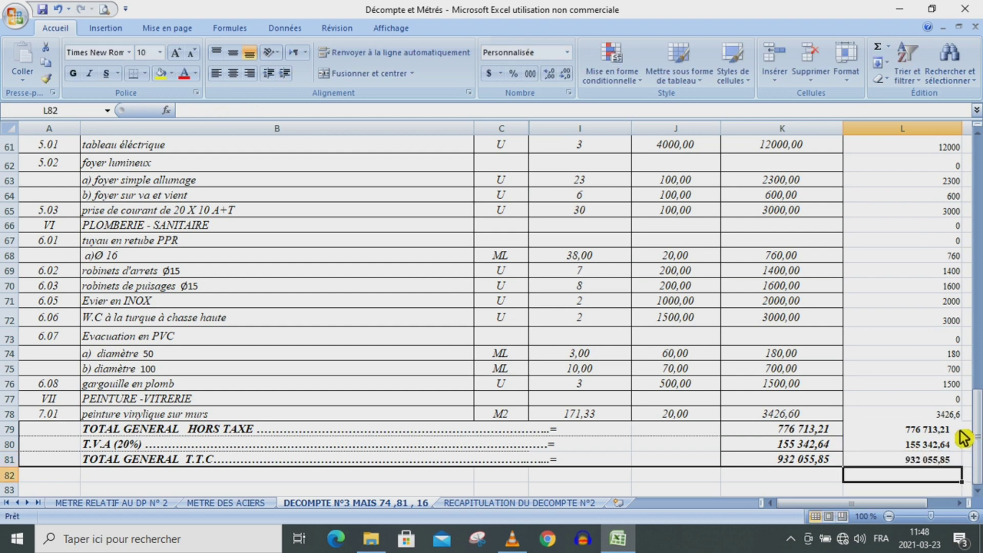